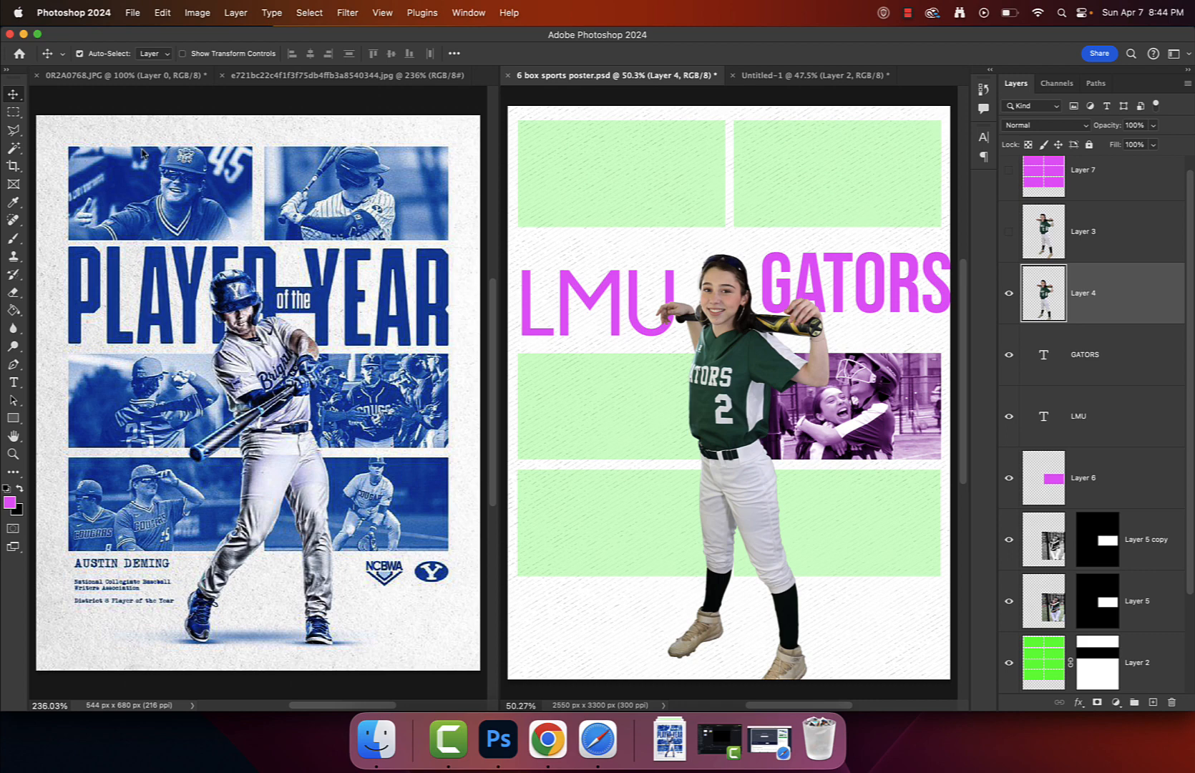
Examine the purple-tinted photo of the two hugging players in the poster up close
{"action": "left_click_drag", "start_coordinate": [733, 360], "coordinate": [729, 355]}
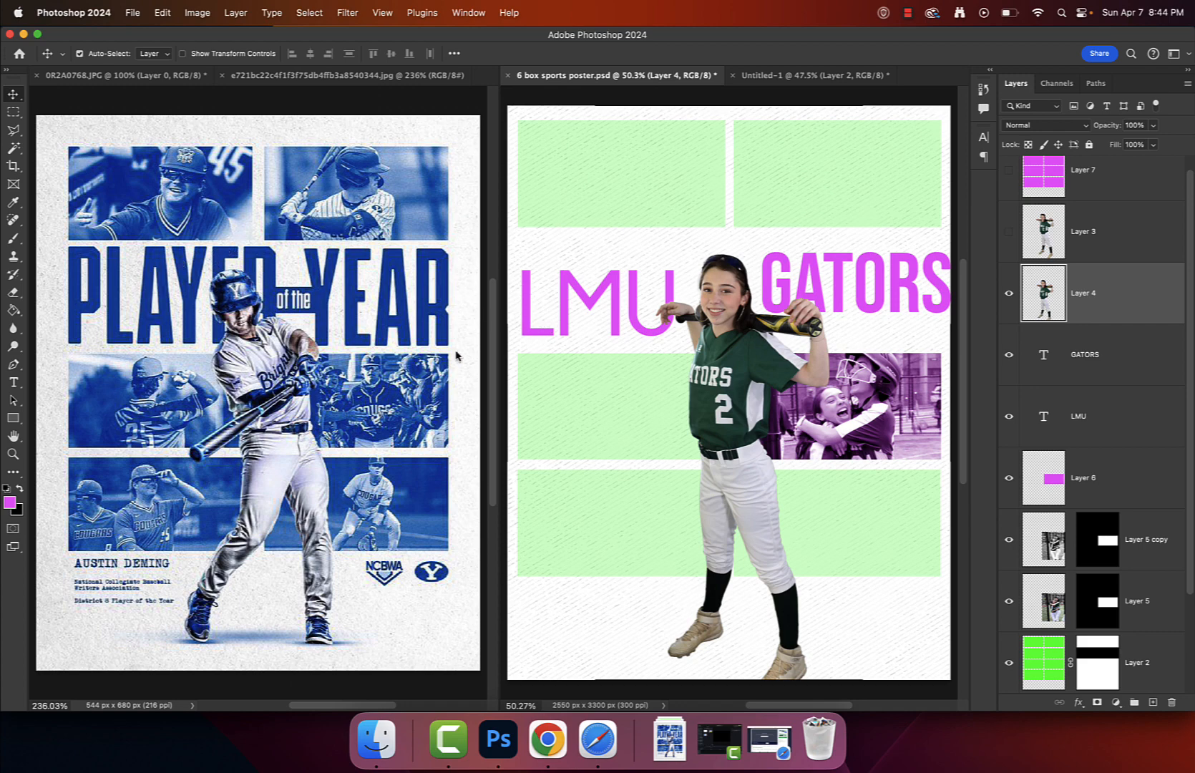
{"action": "left_click", "coordinate": [831, 411]}
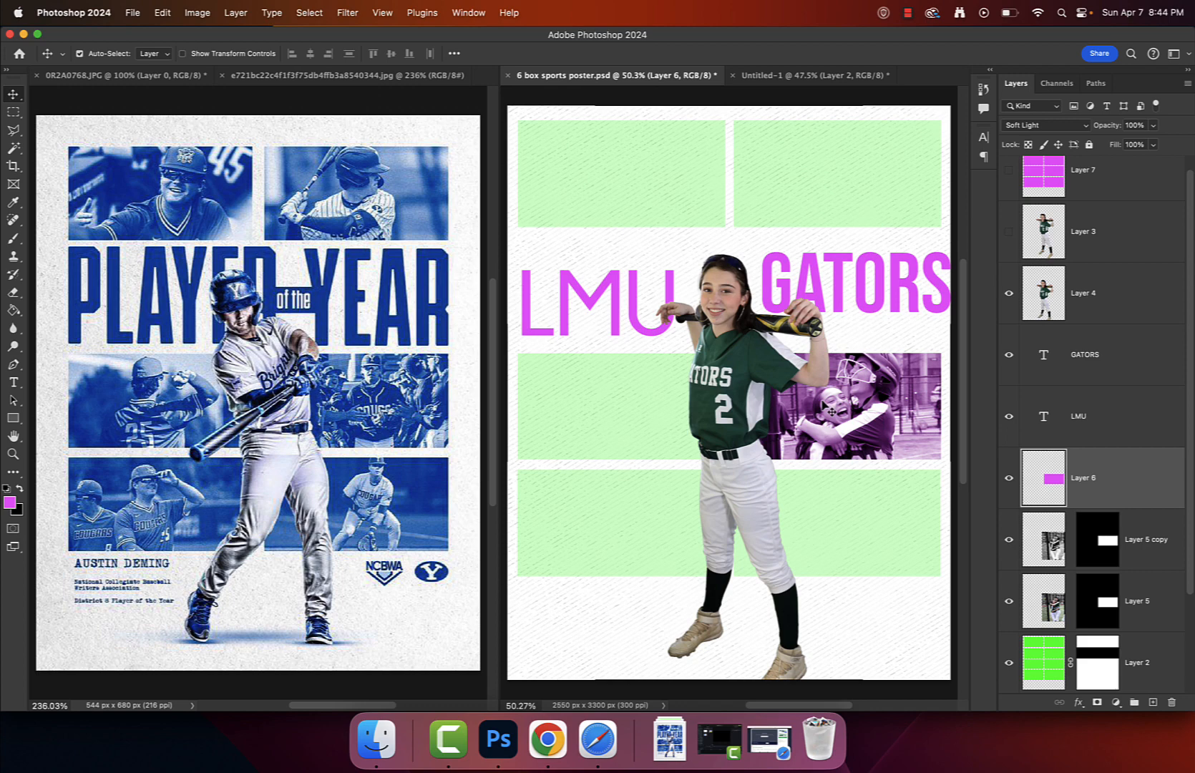
{"action": "key", "text": "super+plus"}
{"action": "key", "text": "super+plus"}
{"action": "key", "text": "super+plus"}
{"action": "left_click_drag", "start_coordinate": [821, 389], "coordinate": [591, 352]}
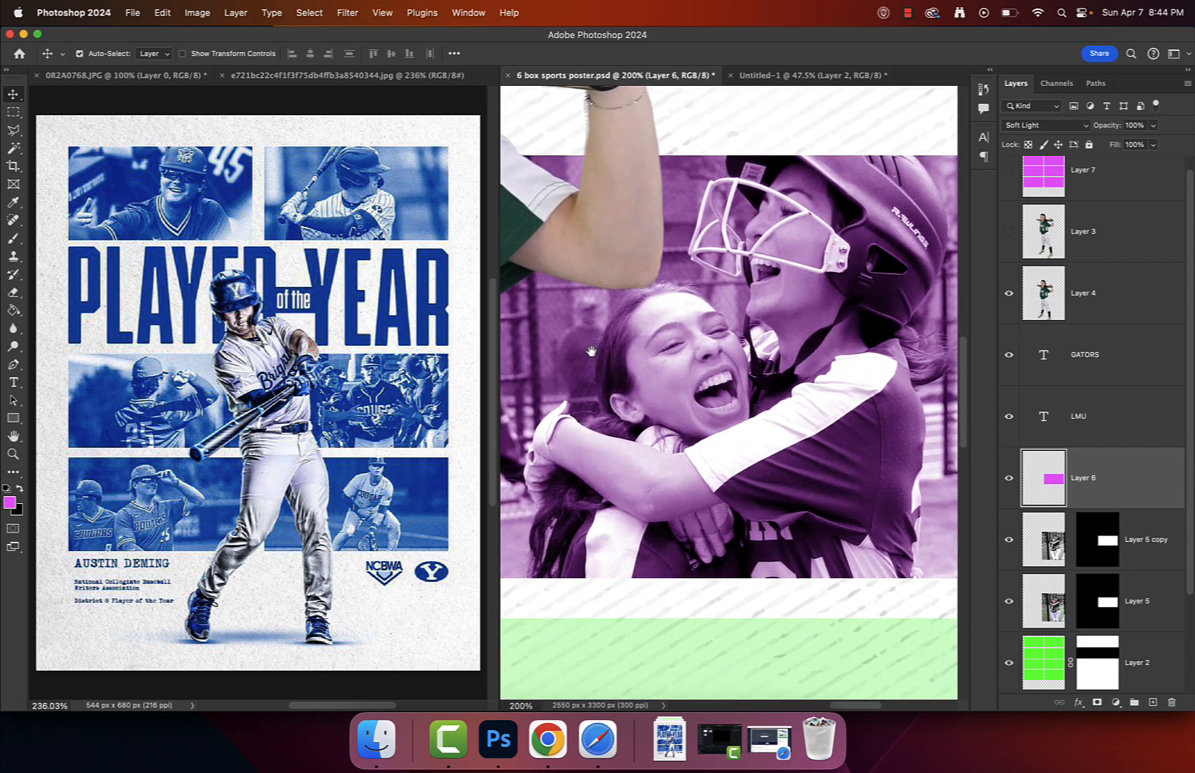
{"action": "key", "text": "super+minus"}
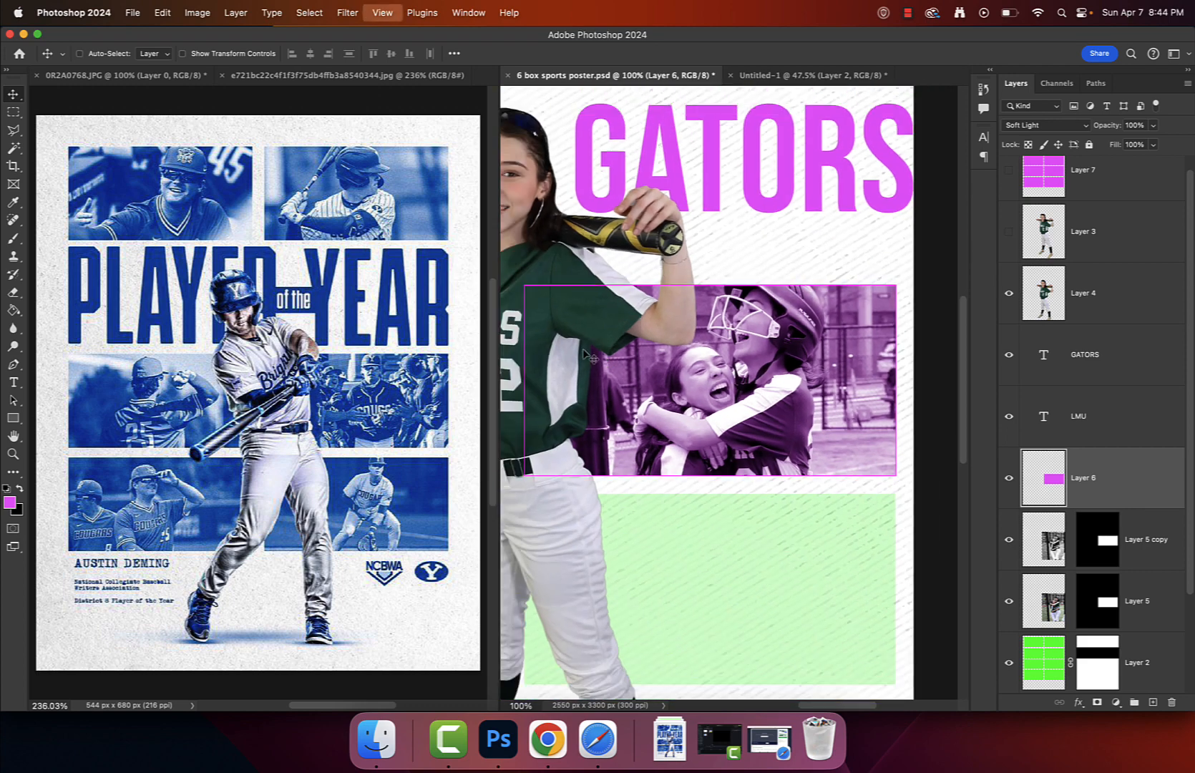
Move the LMU text up so it lines up with the GATORS text
{"action": "key", "text": "super+minus"}
{"action": "left_click_drag", "start_coordinate": [599, 323], "coordinate": [714, 293]}
{"action": "mouse_move", "coordinate": [619, 266]}
{"action": "left_mouse_down"}
{"action": "mouse_move", "coordinate": [629, 266]}
{"action": "mouse_move", "coordinate": [618, 248]}
{"action": "left_mouse_up"}
Switch to Chrome and open a photo of the batter swinging from the LMU Softball 4.4.24 album
{"action": "key", "text": "ctrl+Up"}
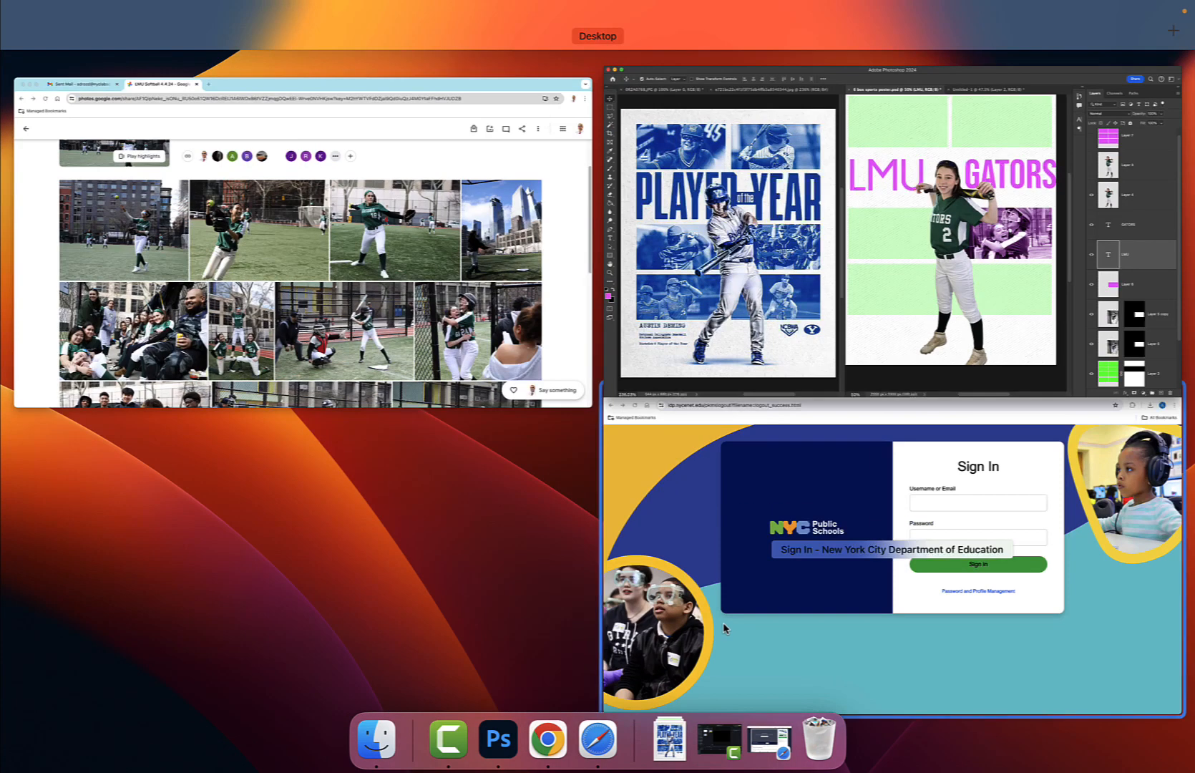
{"action": "left_click", "coordinate": [558, 358]}
{"action": "scroll", "coordinate": [572, 477], "scroll_direction": "down", "scroll_amount": 5}
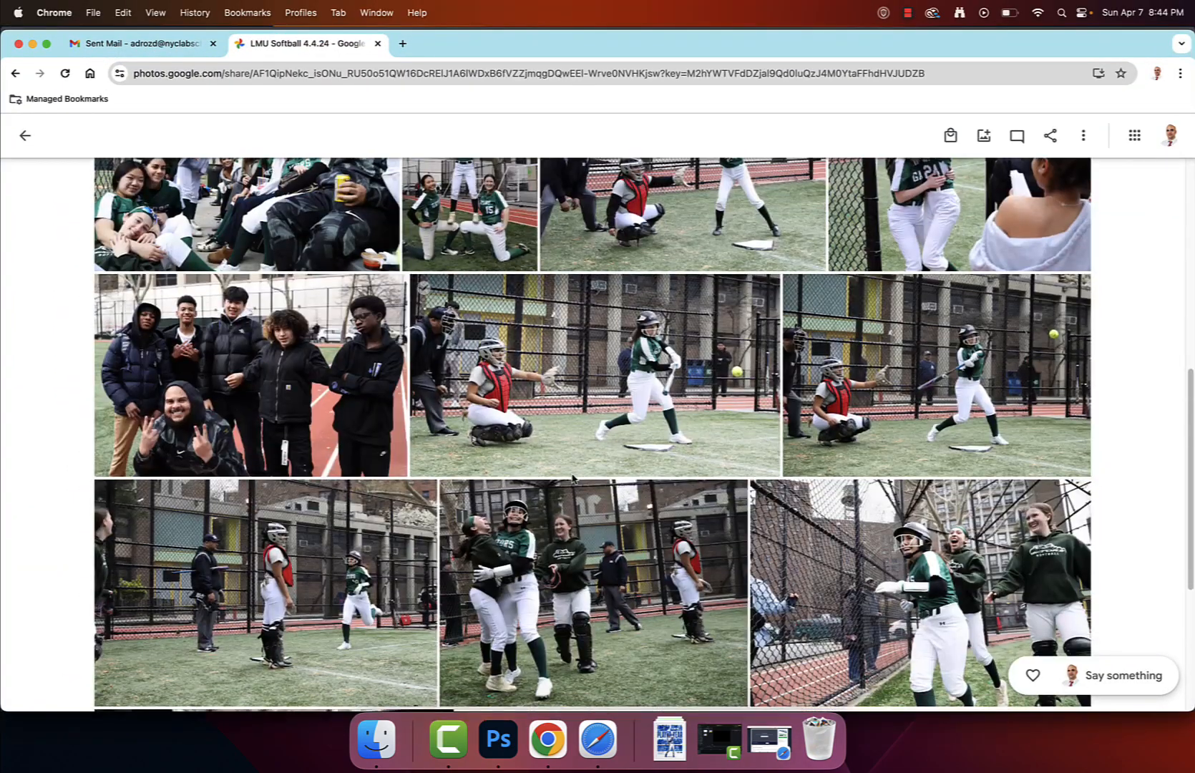
{"action": "scroll", "coordinate": [572, 478], "scroll_direction": "down", "scroll_amount": 4}
{"action": "scroll", "coordinate": [646, 469], "scroll_direction": "up", "scroll_amount": 4}
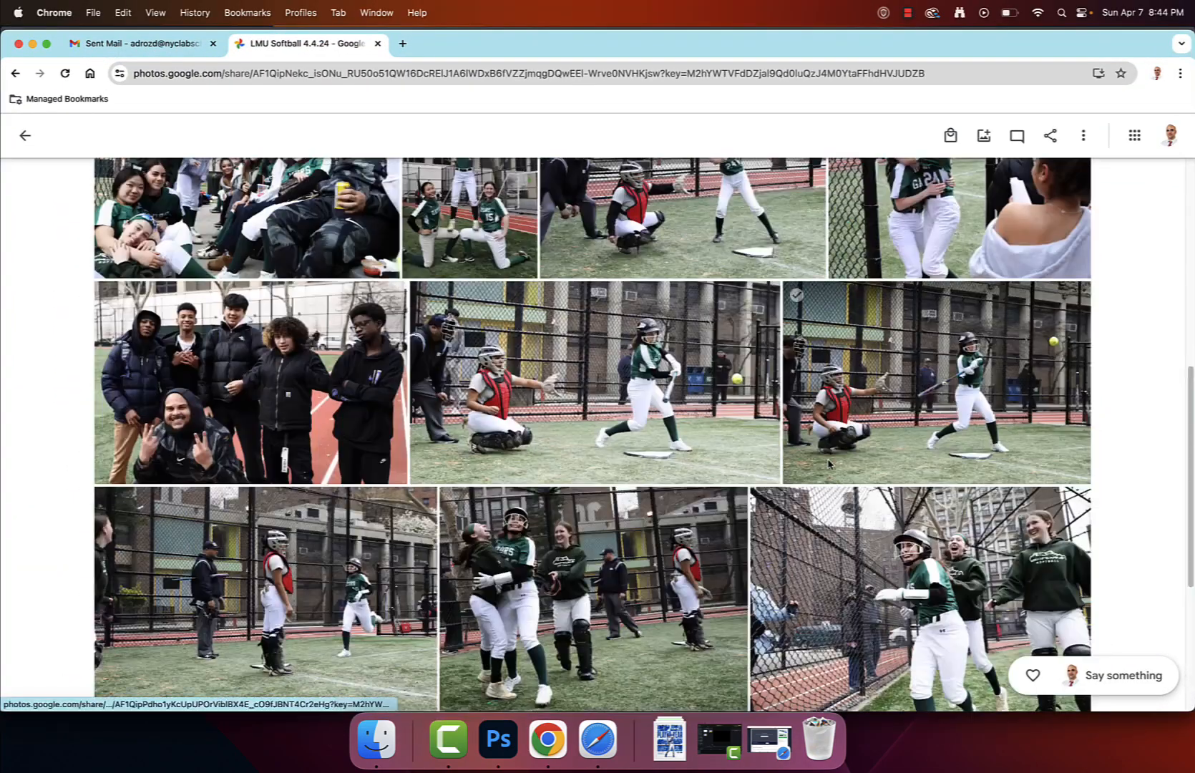
{"action": "left_click", "coordinate": [804, 427]}
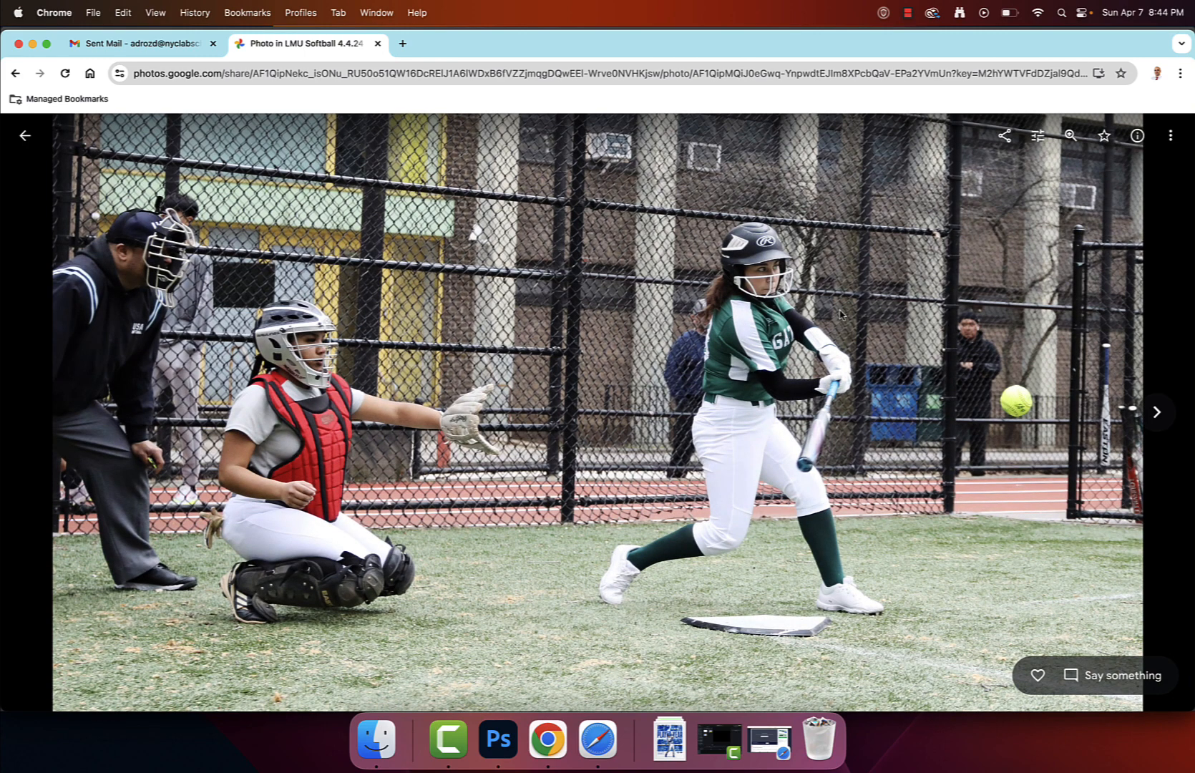
Go to the adjacent shot of the batter with the ball in the air and copy the image
{"action": "left_click", "coordinate": [1170, 137]}
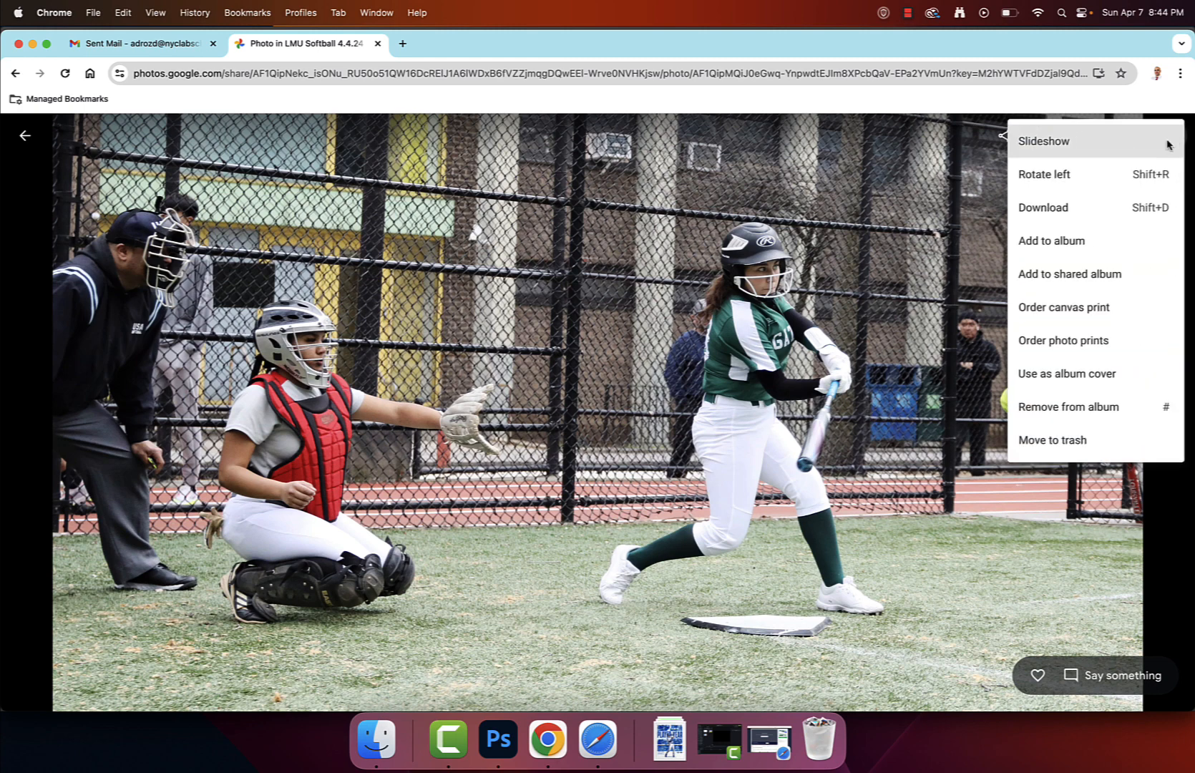
{"action": "left_click", "coordinate": [927, 194]}
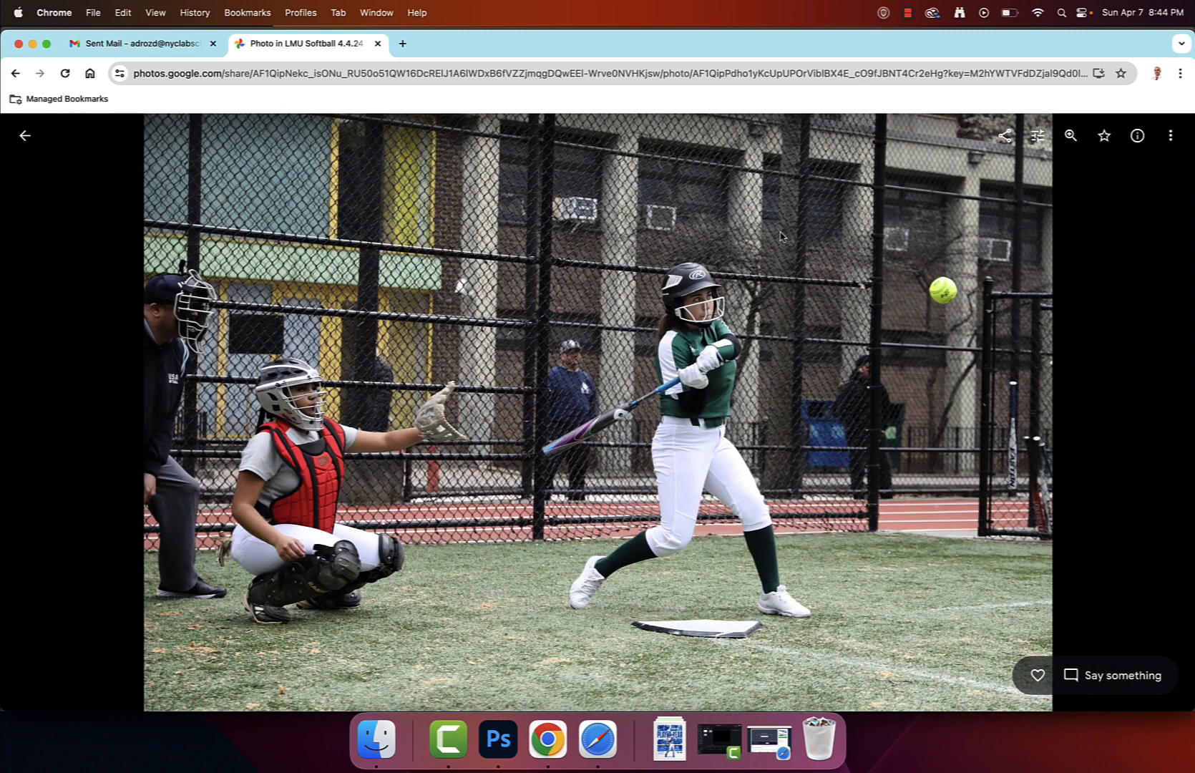
{"action": "right_click", "coordinate": [695, 322]}
{"action": "left_click", "coordinate": [722, 359]}
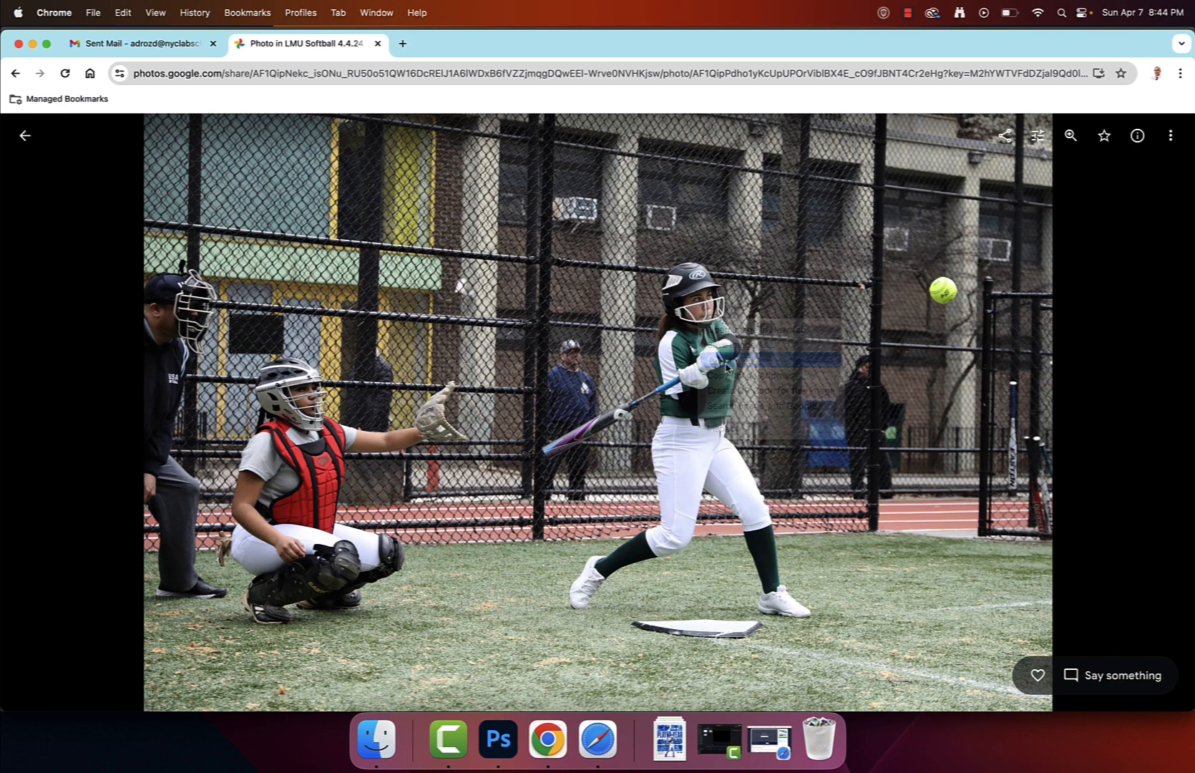
Switch to Photoshop, paste the batter photo into the 6 box sports poster, and move it over the upper boxes
{"action": "left_click", "coordinate": [508, 744]}
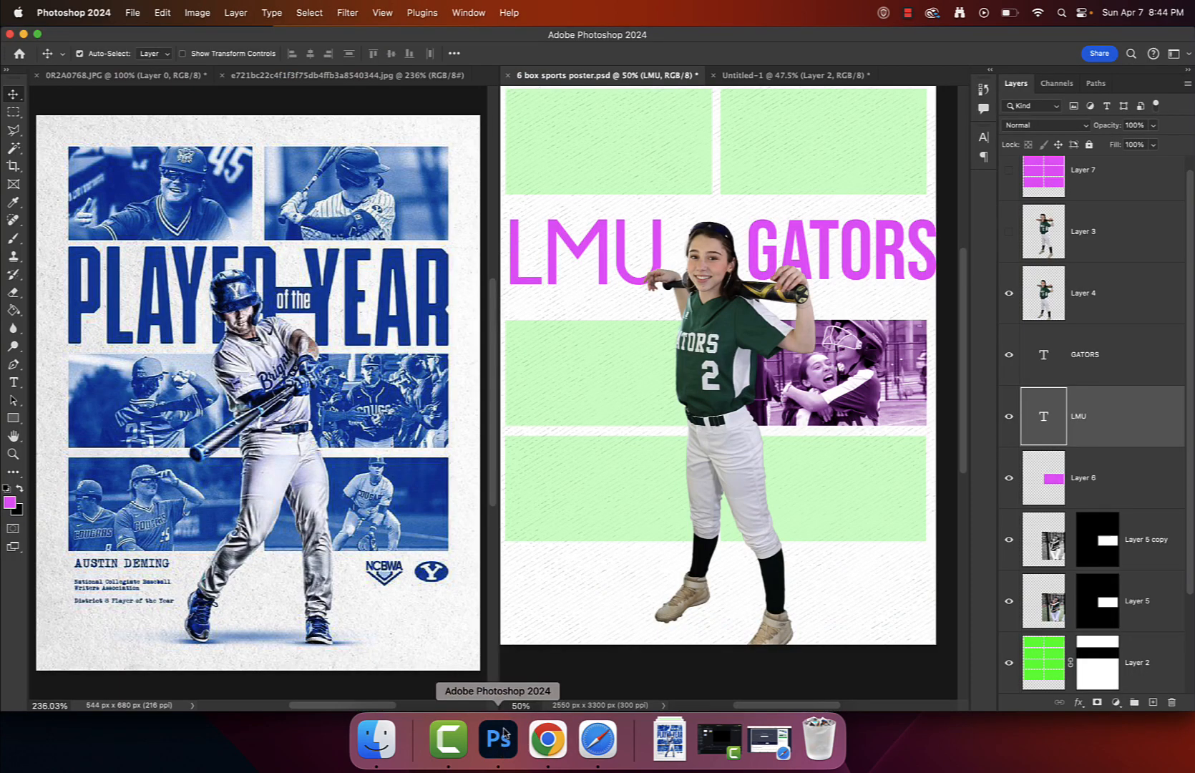
{"action": "key", "text": "cmd+v"}
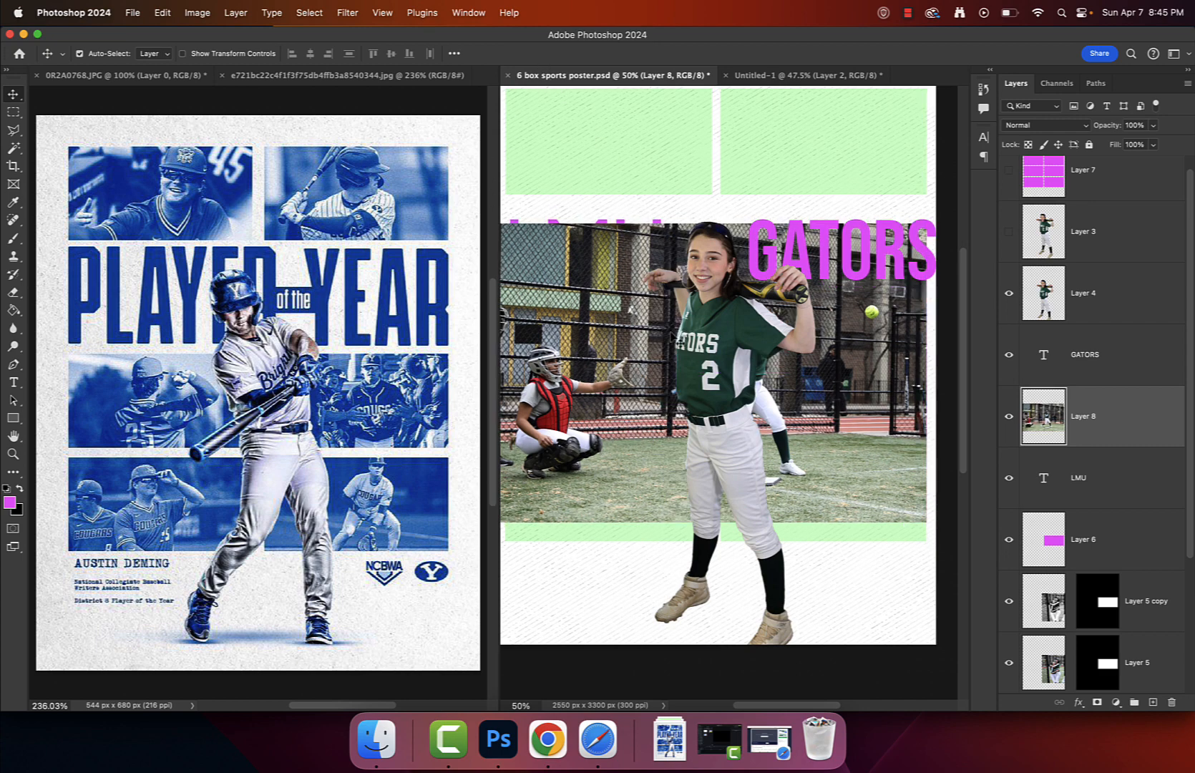
{"action": "left_click_drag", "start_coordinate": [647, 370], "coordinate": [733, 163]}
{"action": "left_click_drag", "start_coordinate": [825, 200], "coordinate": [709, 398]}
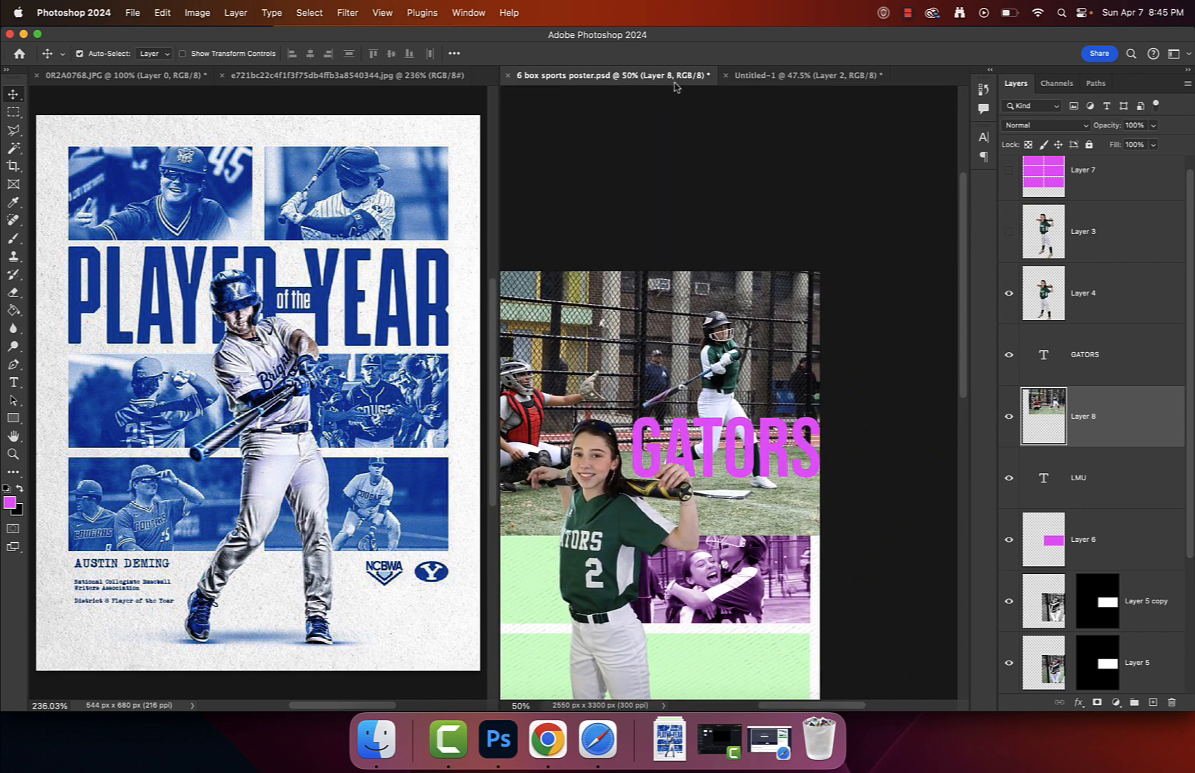
Consolidate all open documents into tabs so the poster fills the workspace
{"action": "left_click_drag", "start_coordinate": [493, 142], "coordinate": [545, 167]}
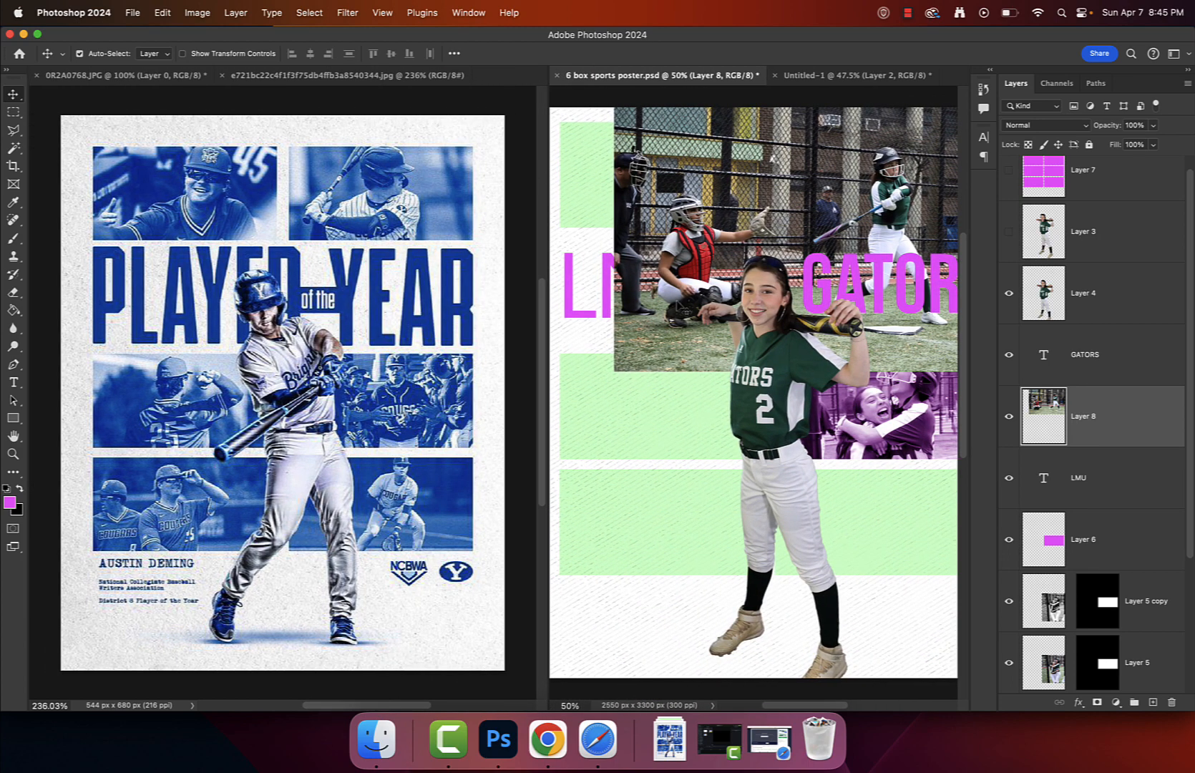
{"action": "left_click", "coordinate": [475, 14]}
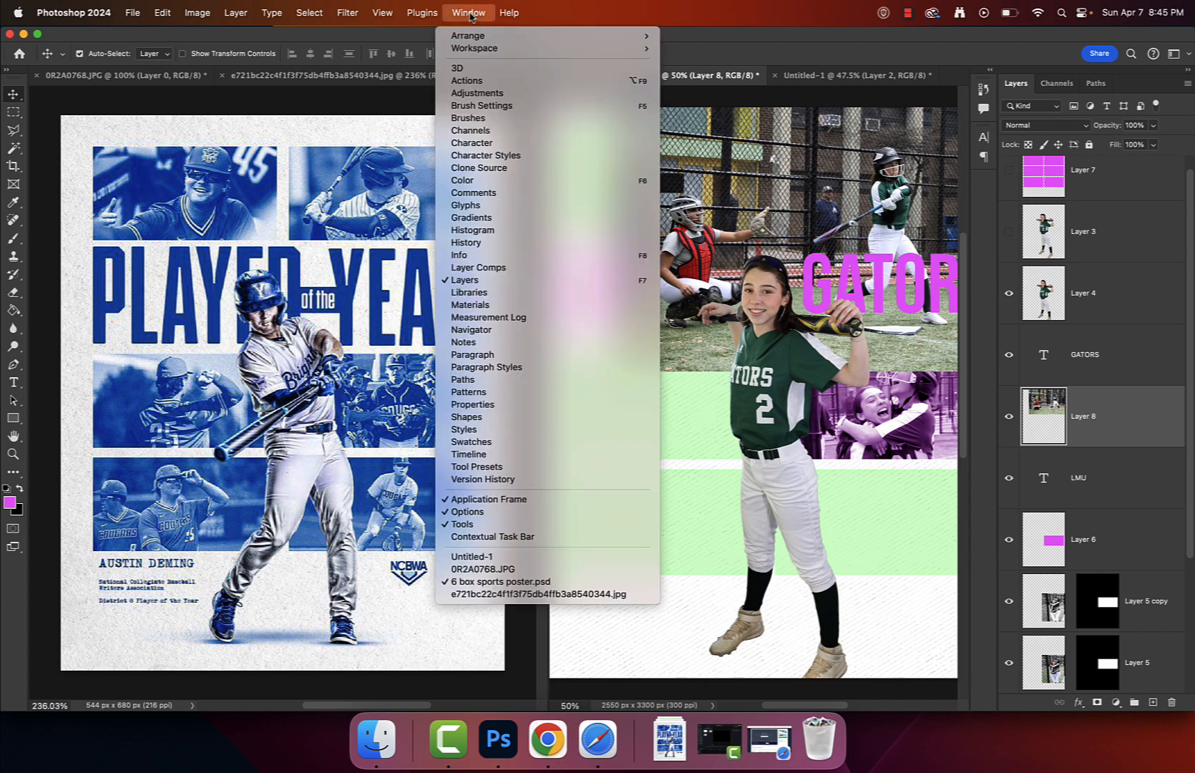
{"action": "mouse_move", "coordinate": [499, 36]}
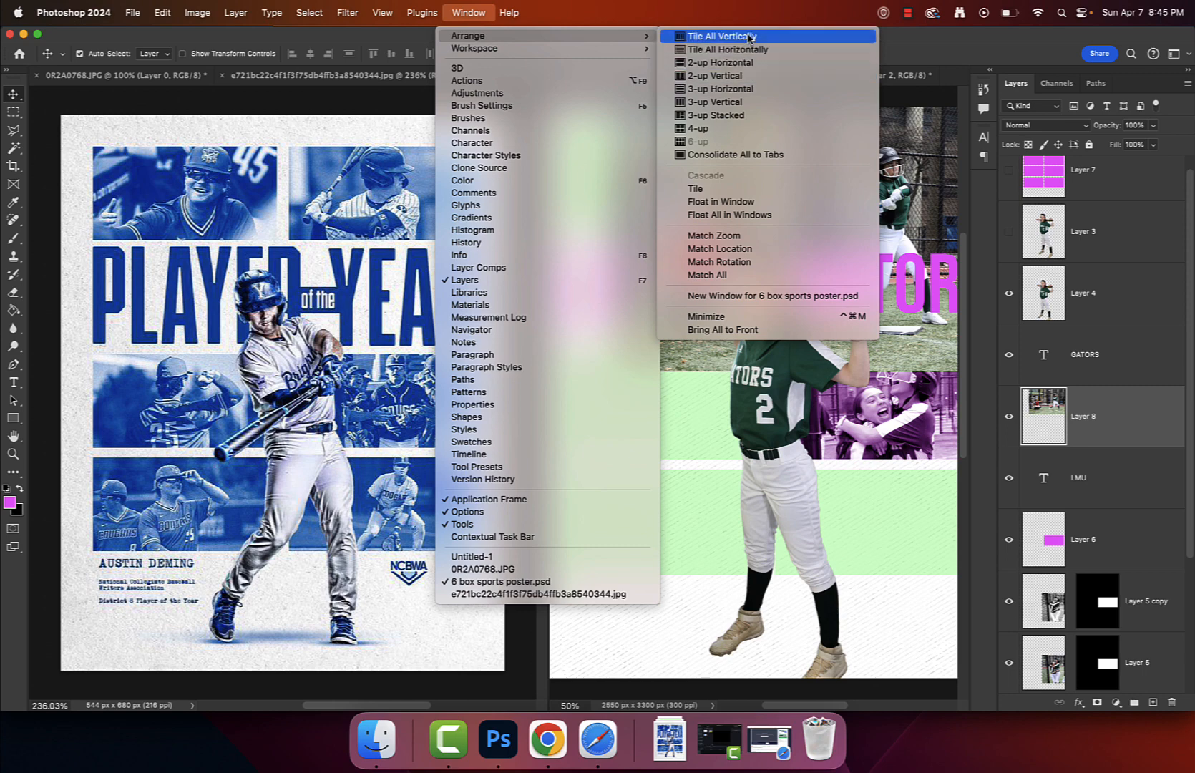
{"action": "left_click", "coordinate": [780, 156]}
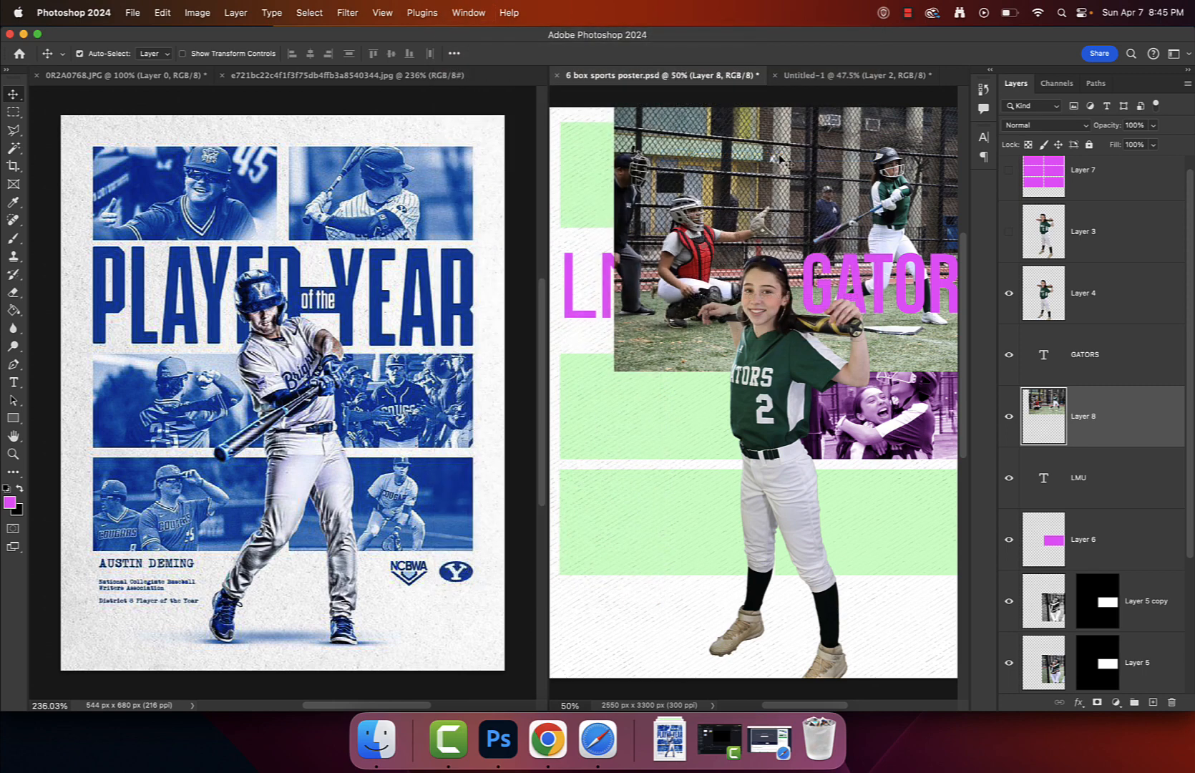
Try the 2-up Horizontal and 2-up Vertical arrangements for the open documents
{"action": "left_click", "coordinate": [475, 21]}
{"action": "mouse_move", "coordinate": [479, 36]}
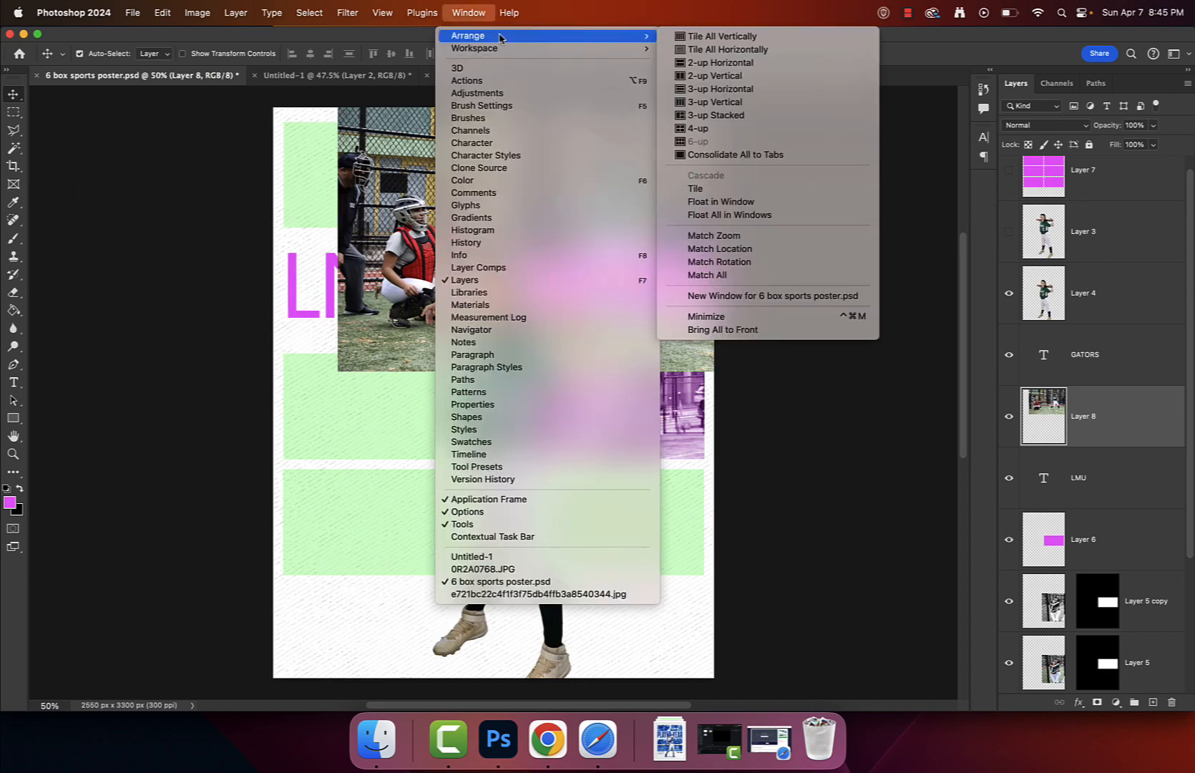
{"action": "left_click", "coordinate": [744, 63]}
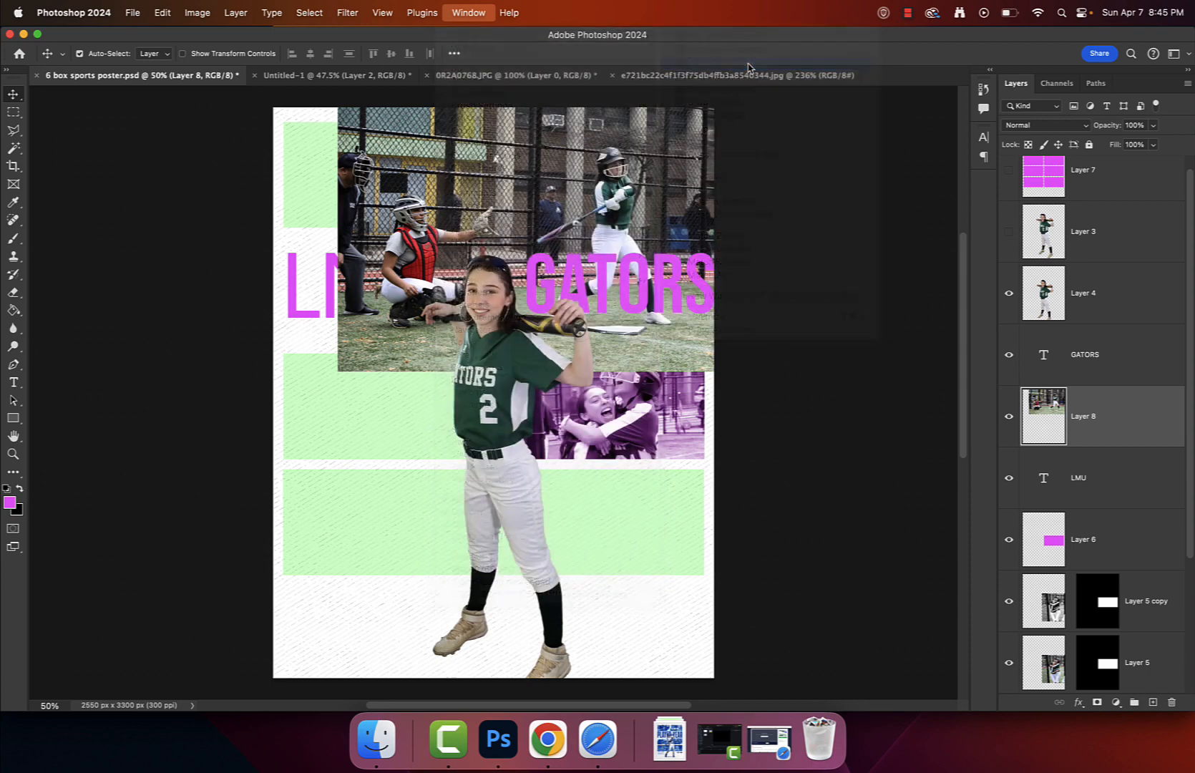
{"action": "left_click", "coordinate": [473, 16]}
{"action": "mouse_move", "coordinate": [594, 37]}
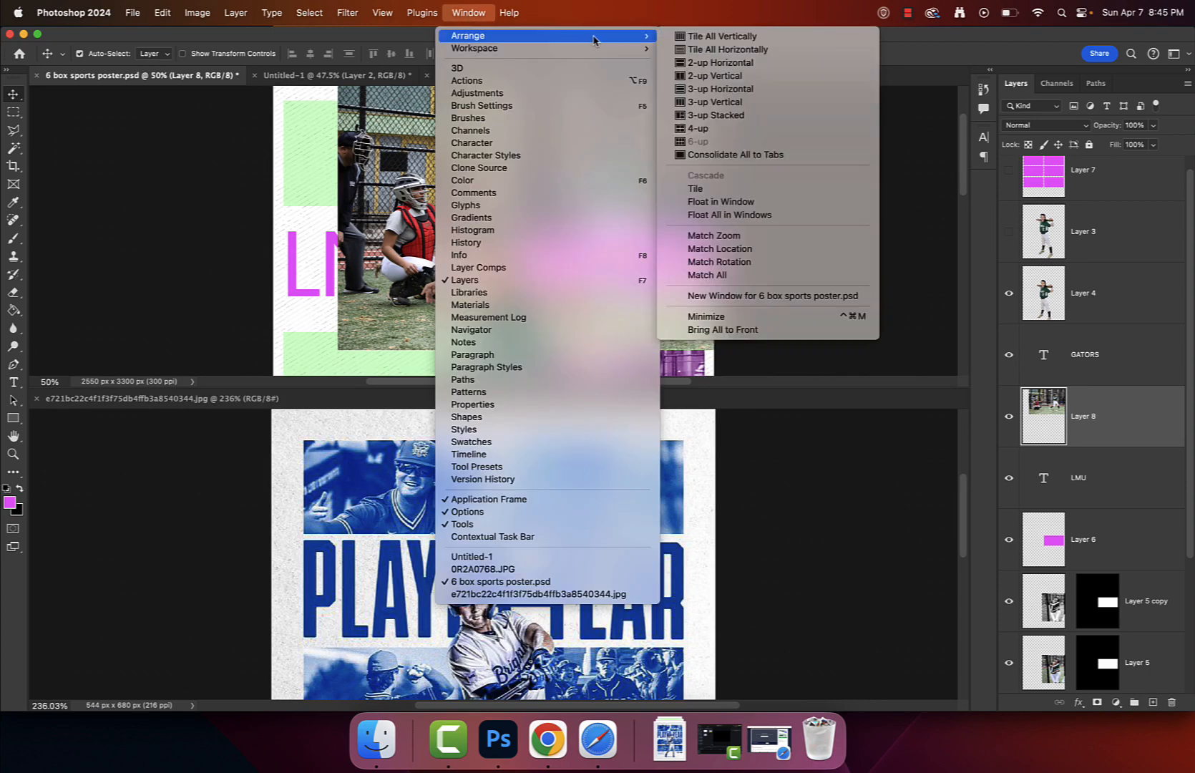
{"action": "left_click", "coordinate": [750, 76]}
Bring the side-by-side documents back together by consolidating them all to tabs
{"action": "left_click", "coordinate": [462, 14]}
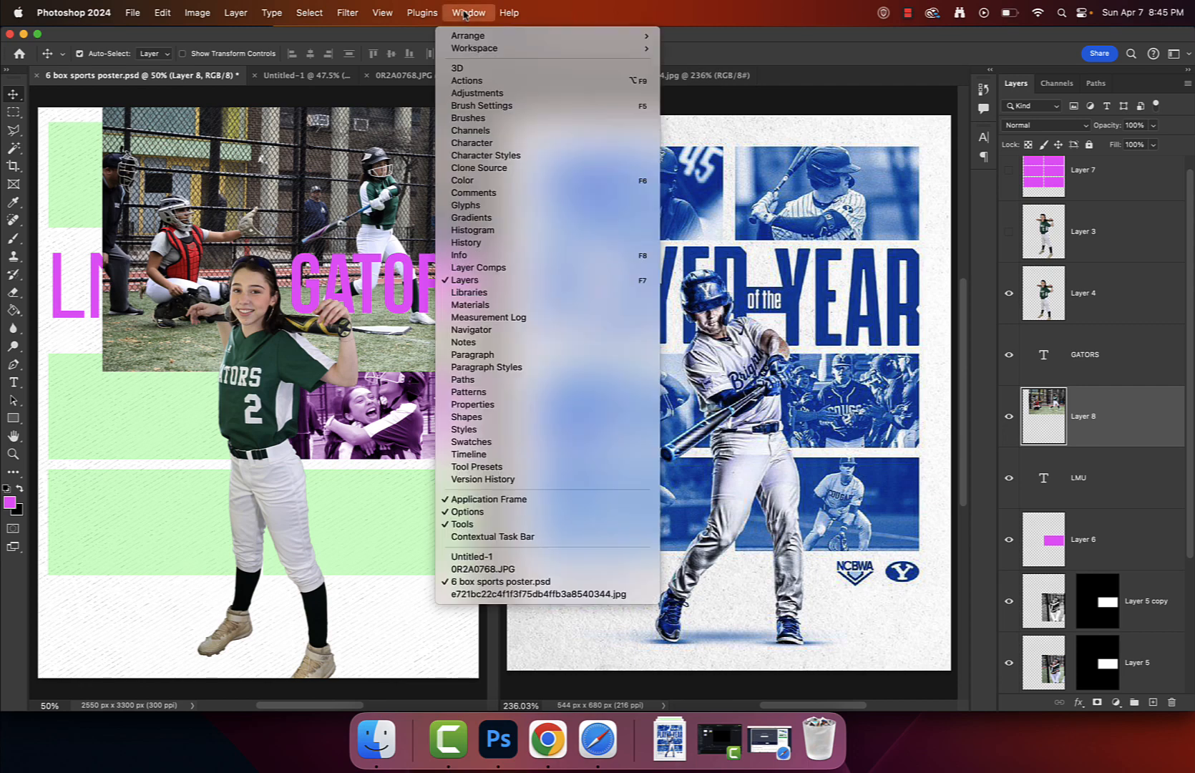
{"action": "mouse_move", "coordinate": [592, 37]}
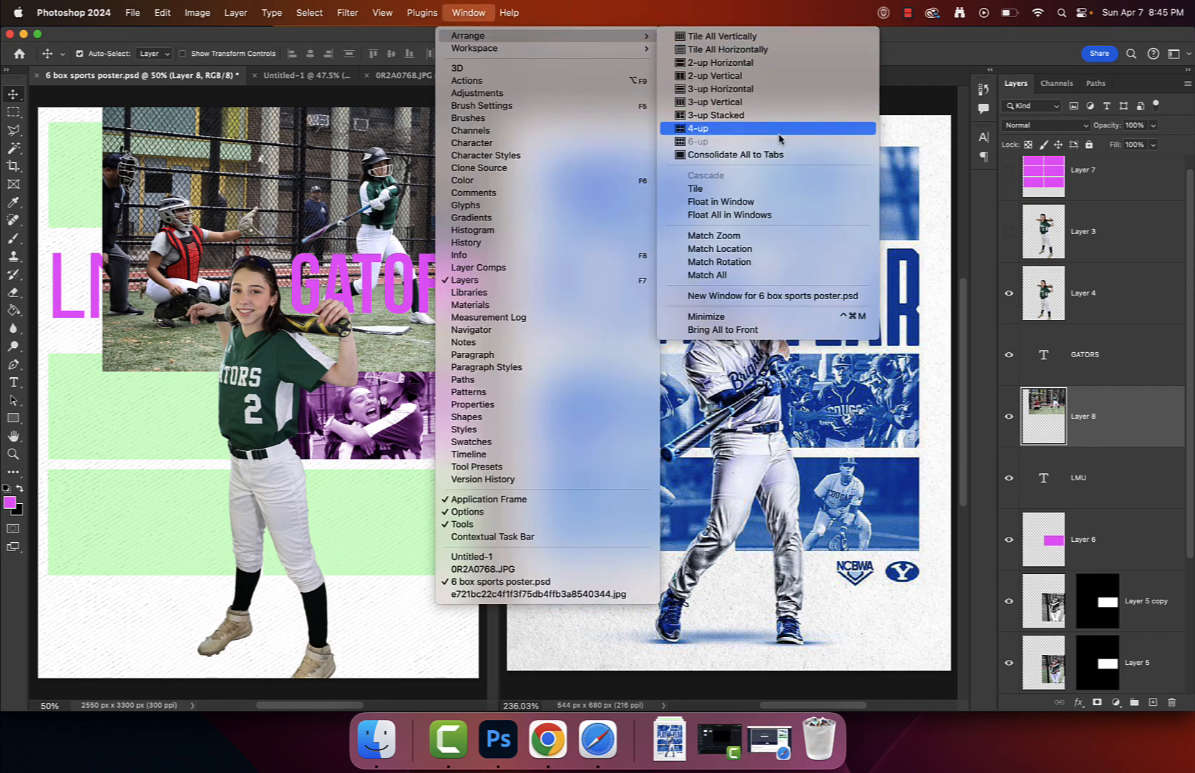
{"action": "left_click", "coordinate": [786, 156]}
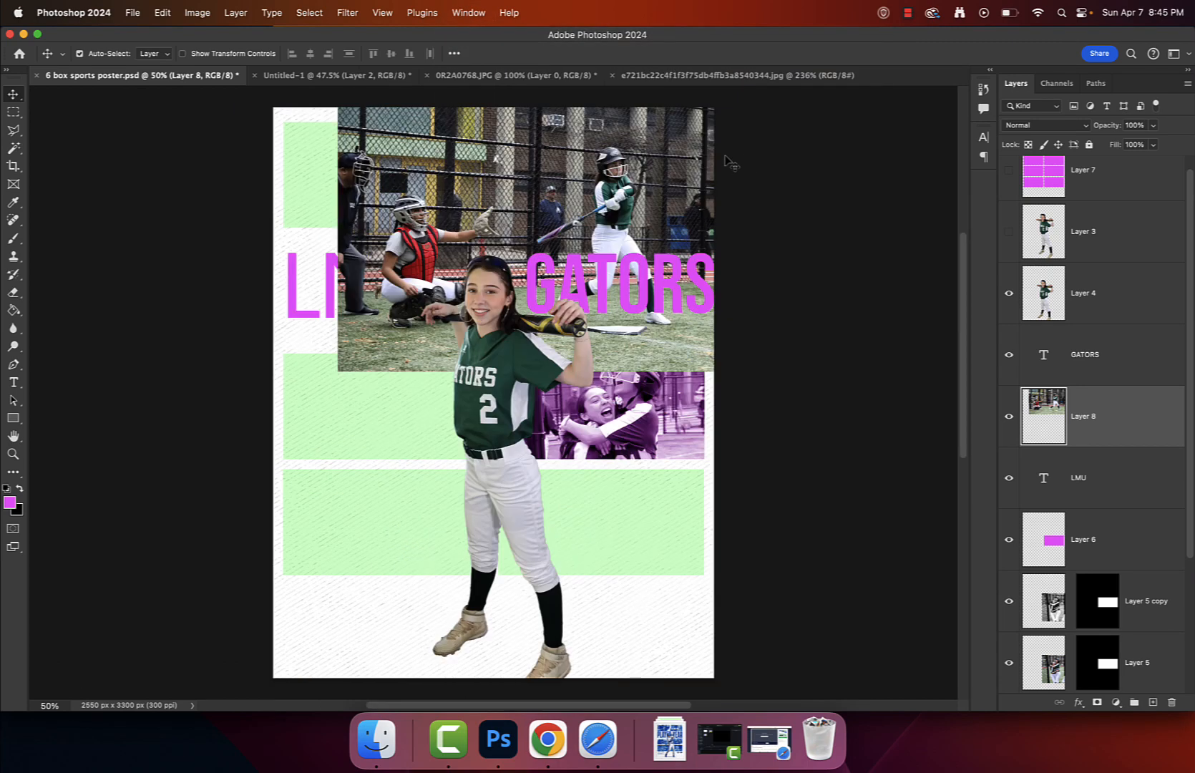
View the poster at 100% and reposition the pasted photo so the batter sits over the upper-right box
{"action": "key", "text": "super+1"}
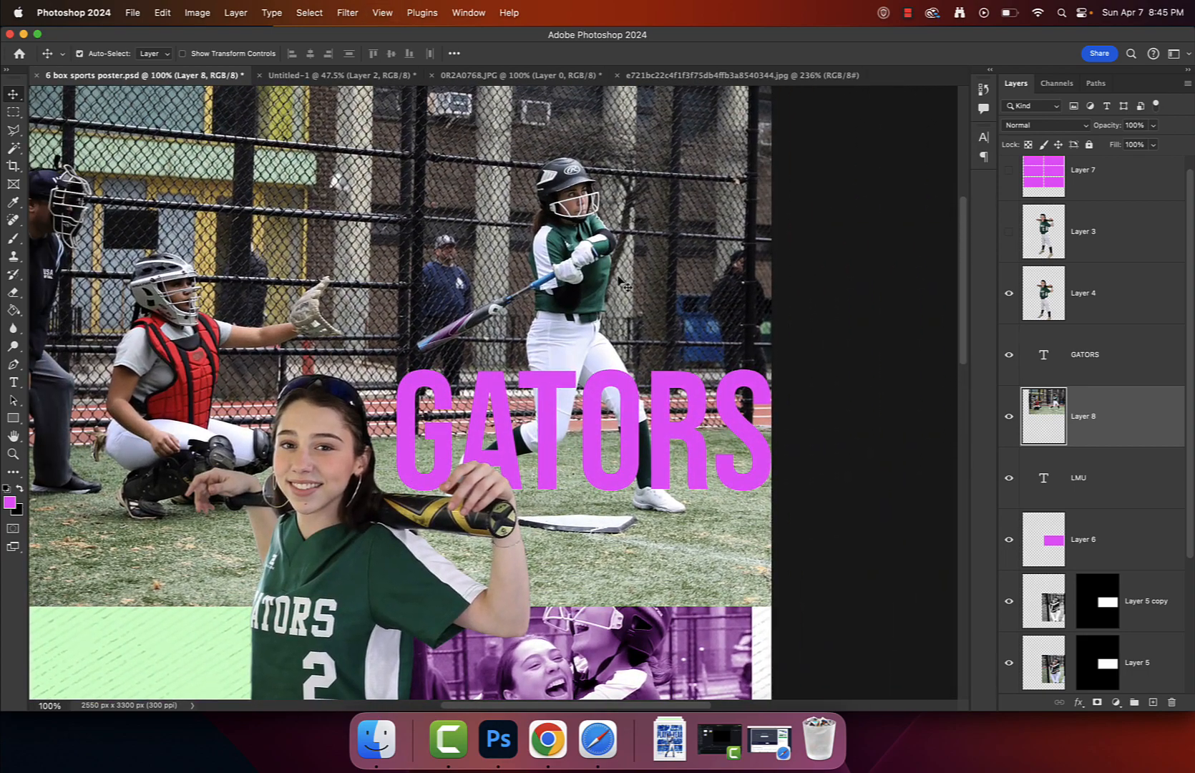
{"action": "left_click_drag", "start_coordinate": [605, 254], "coordinate": [548, 619]}
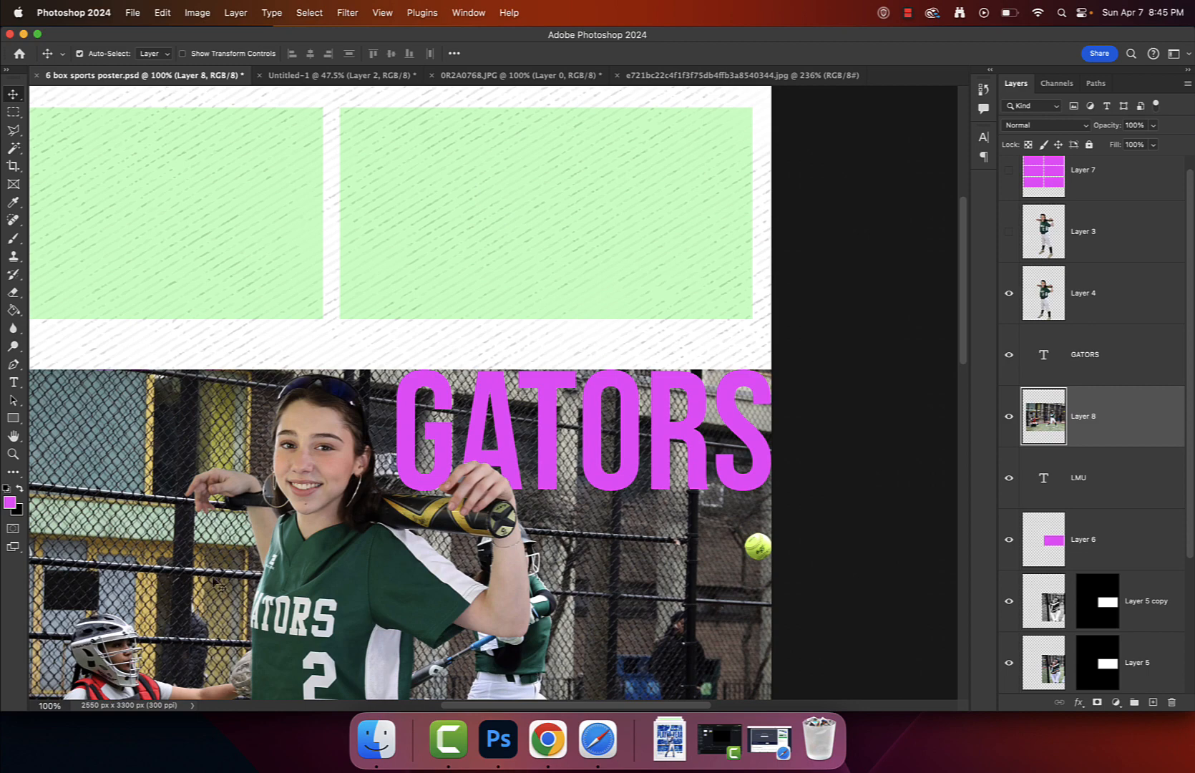
{"action": "left_click_drag", "start_coordinate": [158, 573], "coordinate": [201, 204]}
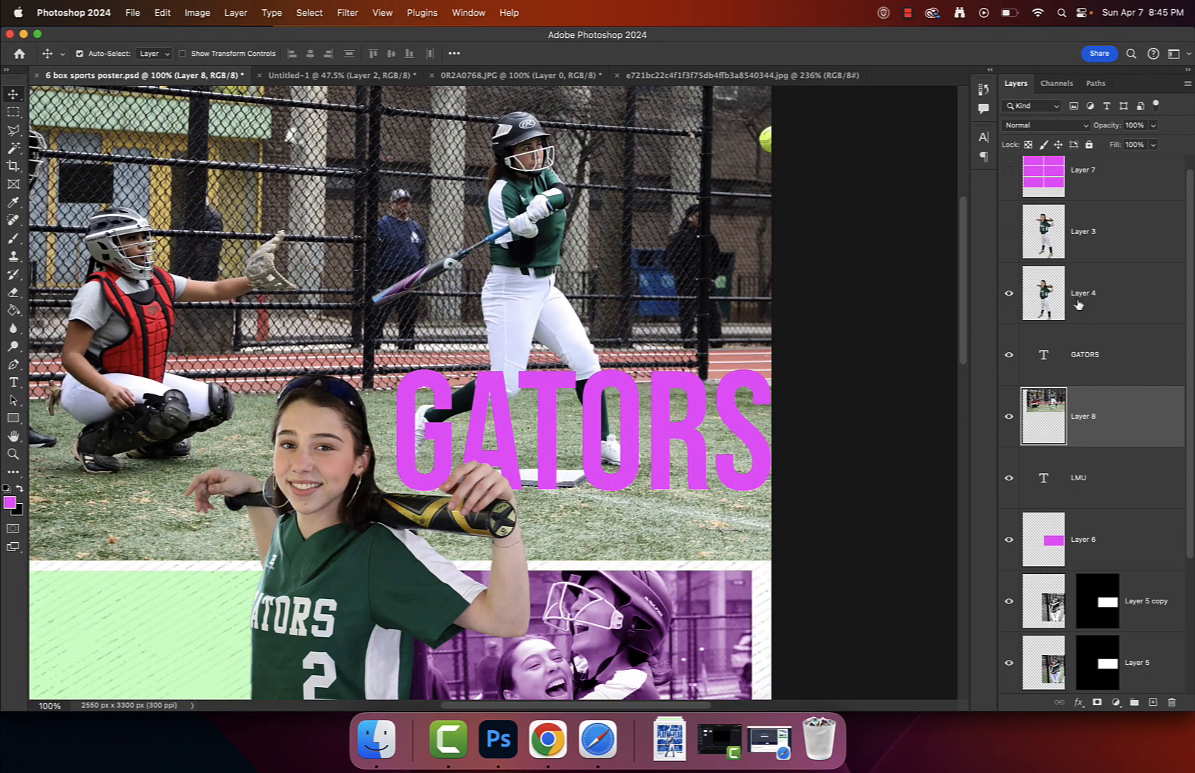
On Layer 2, select only the upper-right green box using the Magic Wand with Contiguous enabled
{"action": "scroll", "coordinate": [1075, 331], "scroll_direction": "down", "scroll_amount": 3}
{"action": "scroll", "coordinate": [1074, 331], "scroll_direction": "down", "scroll_amount": 3}
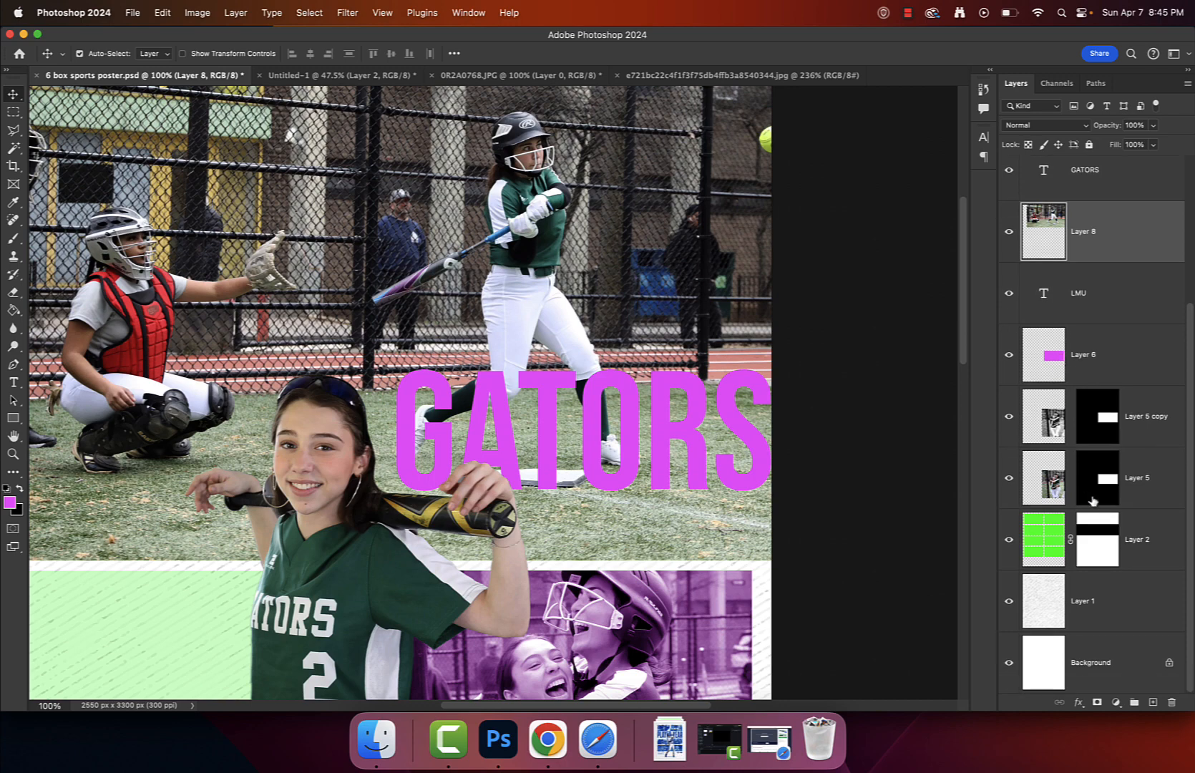
{"action": "left_click", "coordinate": [1063, 557]}
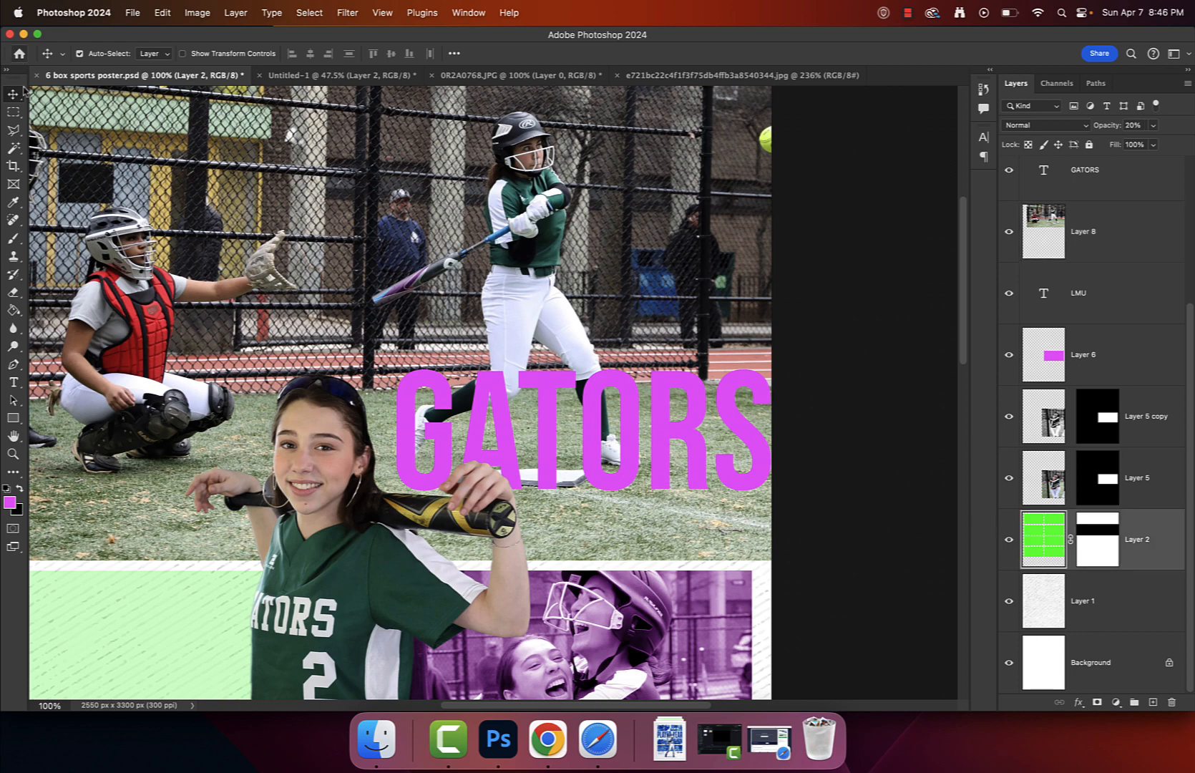
{"action": "left_click", "coordinate": [14, 148]}
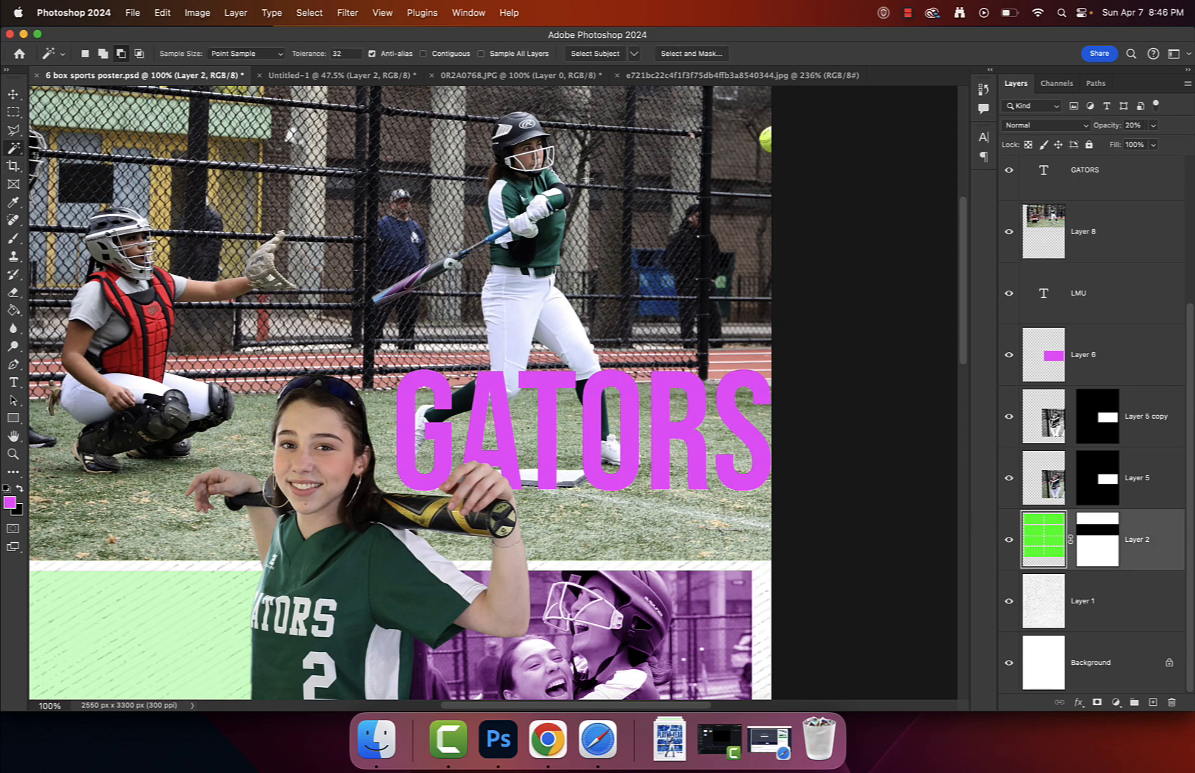
{"action": "left_click", "coordinate": [372, 392]}
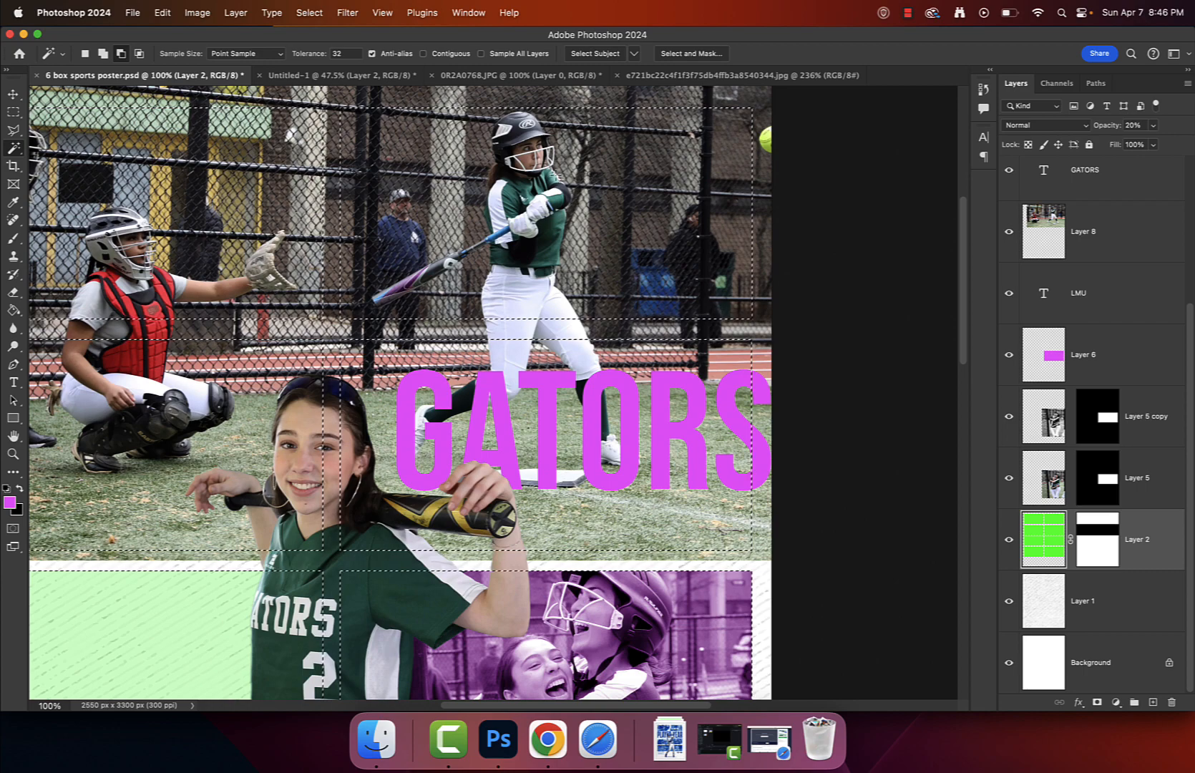
{"action": "left_click_drag", "start_coordinate": [333, 498], "coordinate": [503, 278]}
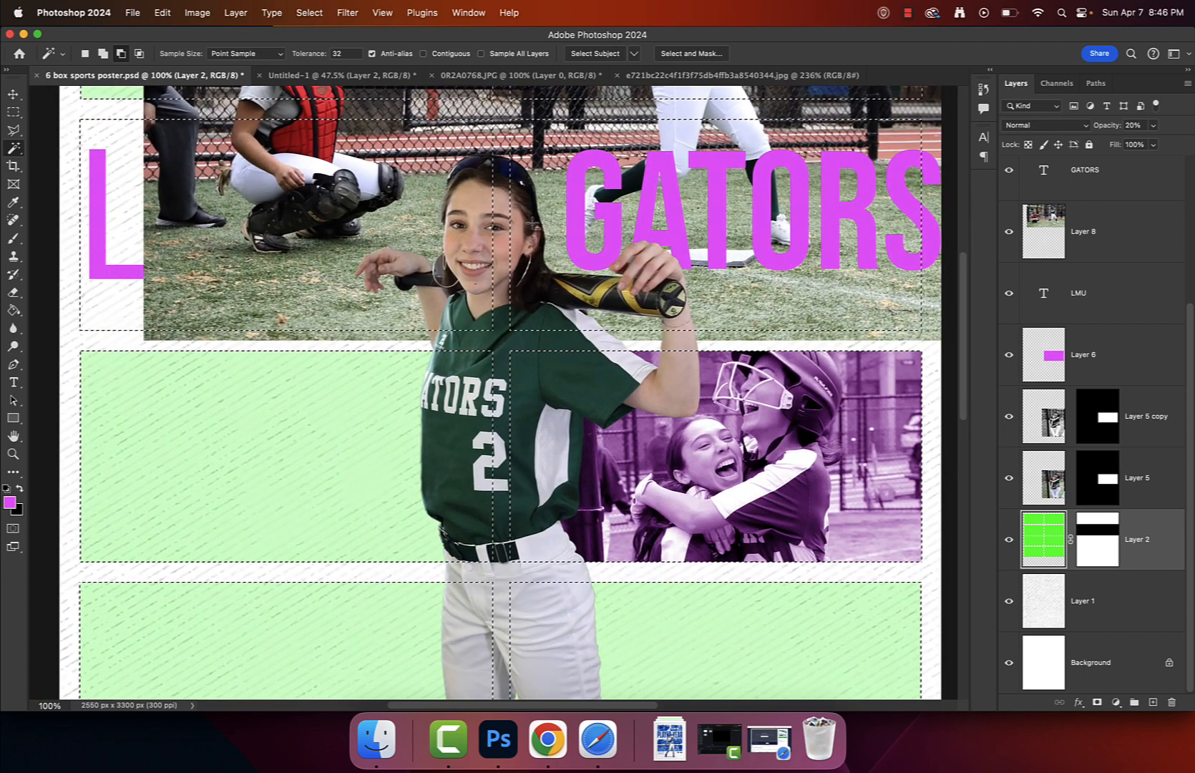
{"action": "scroll", "coordinate": [503, 278], "scroll_direction": "up", "scroll_amount": 10}
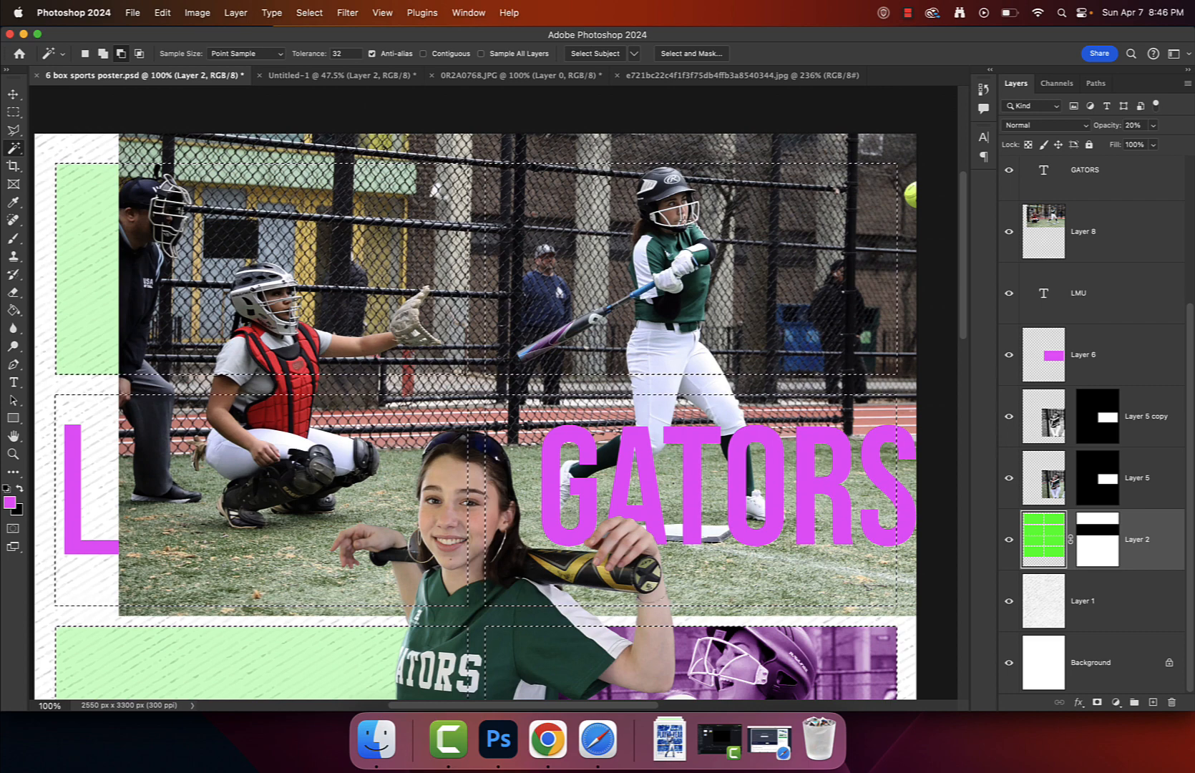
{"action": "key", "text": "super+d"}
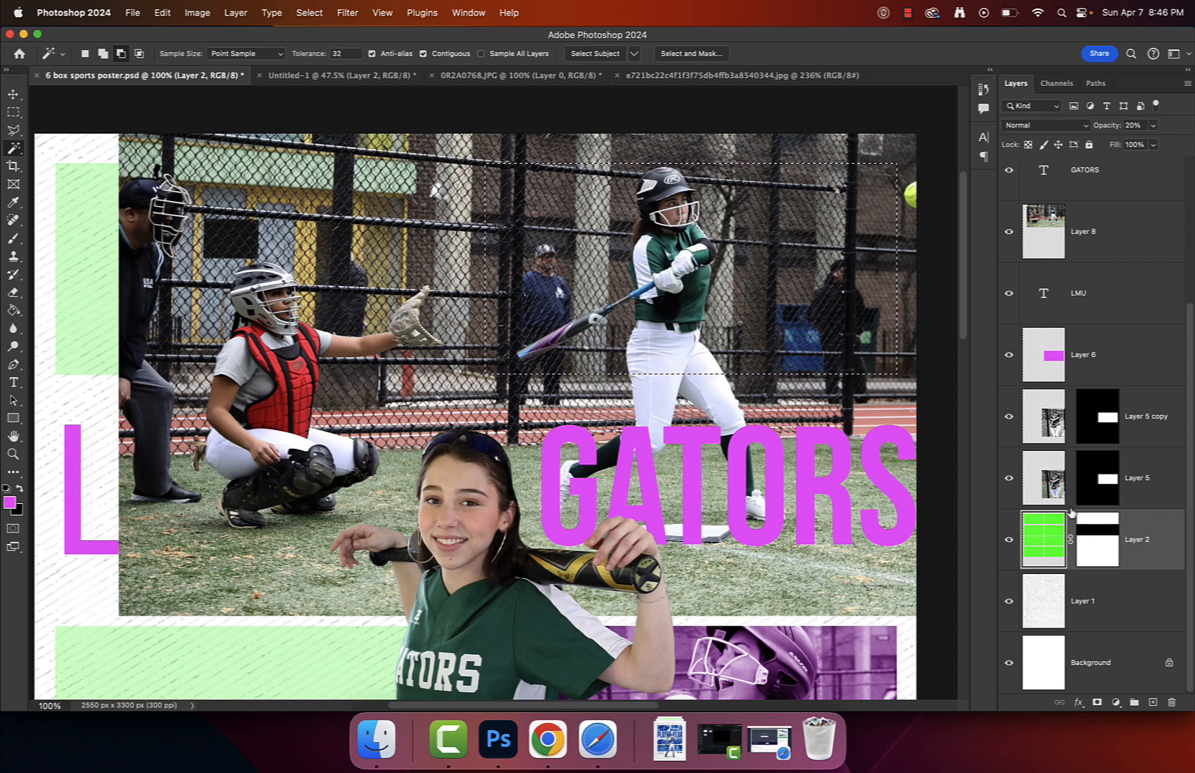
{"action": "scroll", "coordinate": [1071, 512], "scroll_direction": "up", "scroll_amount": 3}
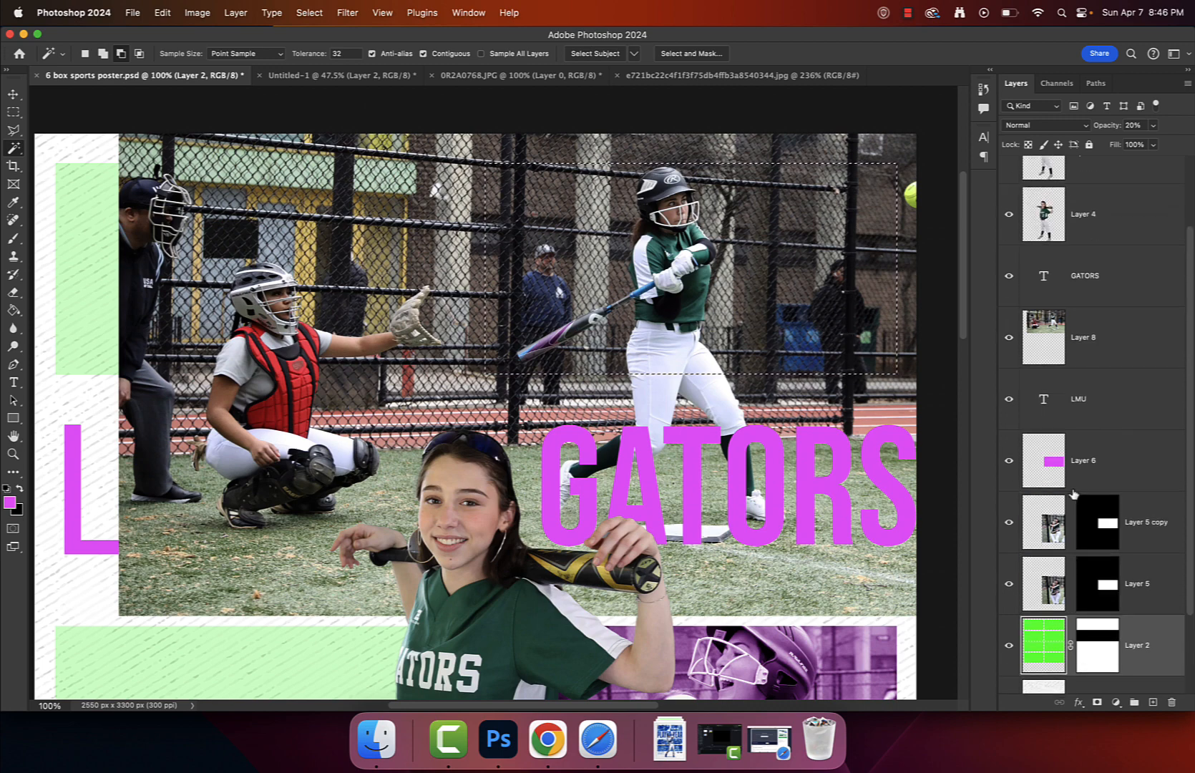
Mask the batter photo on Layer 8 to the selected upper-right box and unlink the mask from the image
{"action": "left_click", "coordinate": [1009, 337]}
{"action": "left_click", "coordinate": [1009, 337]}
{"action": "left_click", "coordinate": [1009, 338]}
{"action": "left_click", "coordinate": [1008, 337]}
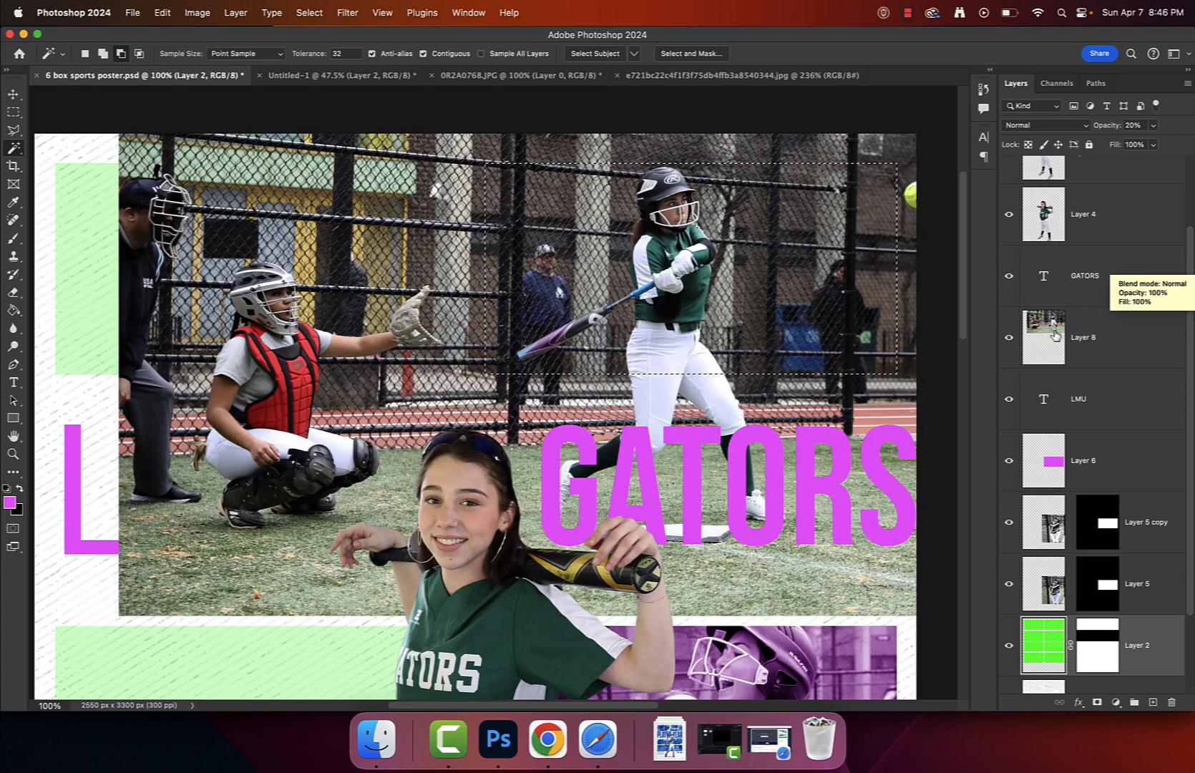
{"action": "left_click", "coordinate": [1094, 342]}
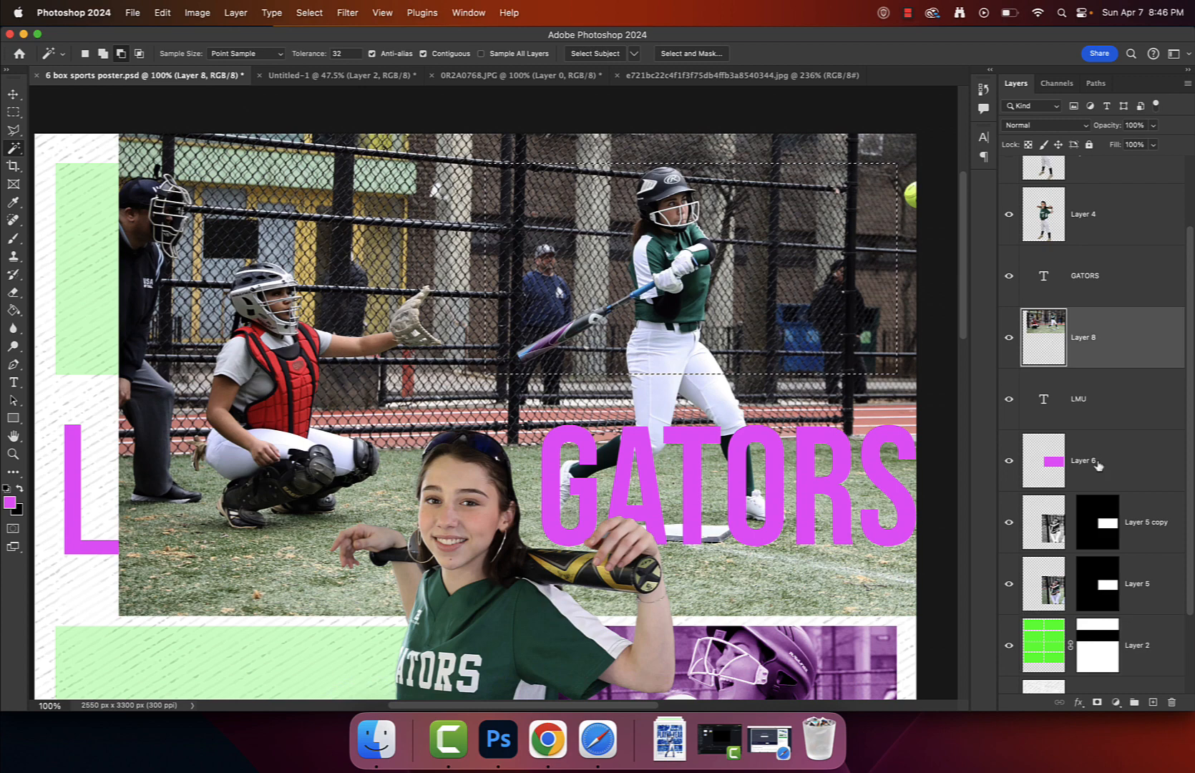
{"action": "left_click", "coordinate": [1097, 703]}
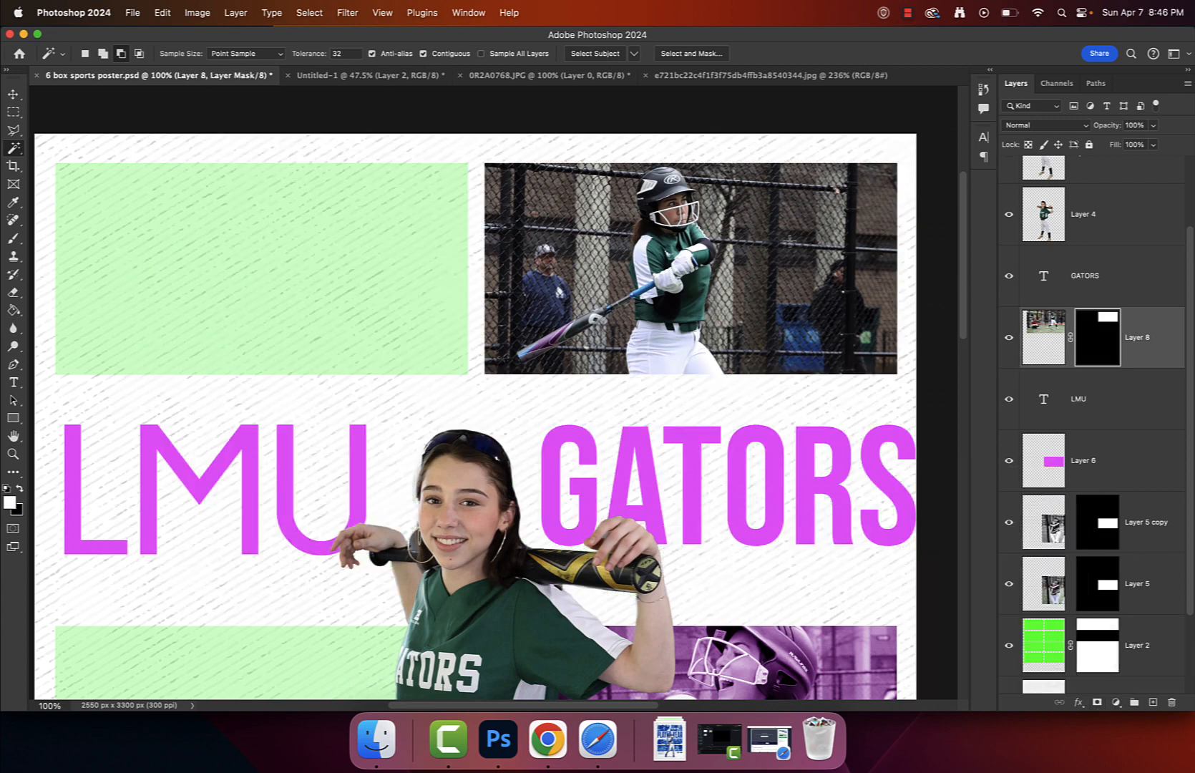
{"action": "left_click", "coordinate": [1069, 339]}
{"action": "key", "text": "super+t"}
{"action": "left_click_drag", "start_coordinate": [486, 374], "coordinate": [505, 367]}
{"action": "key", "text": "super+z"}
Scale the Layer 8 image to about 83% within its mask and reposition it so batter and ball both fit the box
{"action": "left_click", "coordinate": [1033, 342]}
{"action": "key", "text": "w"}
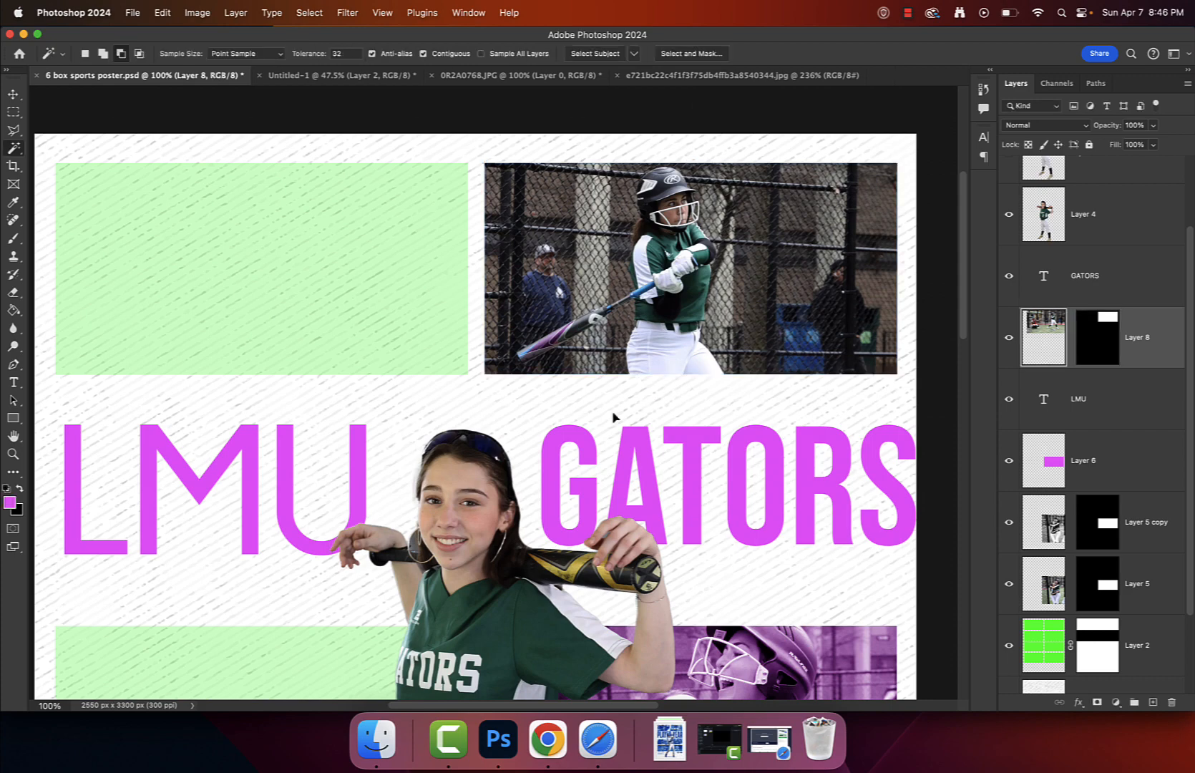
{"action": "key", "text": "super+t"}
{"action": "left_click_drag", "start_coordinate": [114, 620], "coordinate": [290, 538]}
{"action": "left_click_drag", "start_coordinate": [563, 369], "coordinate": [490, 395]}
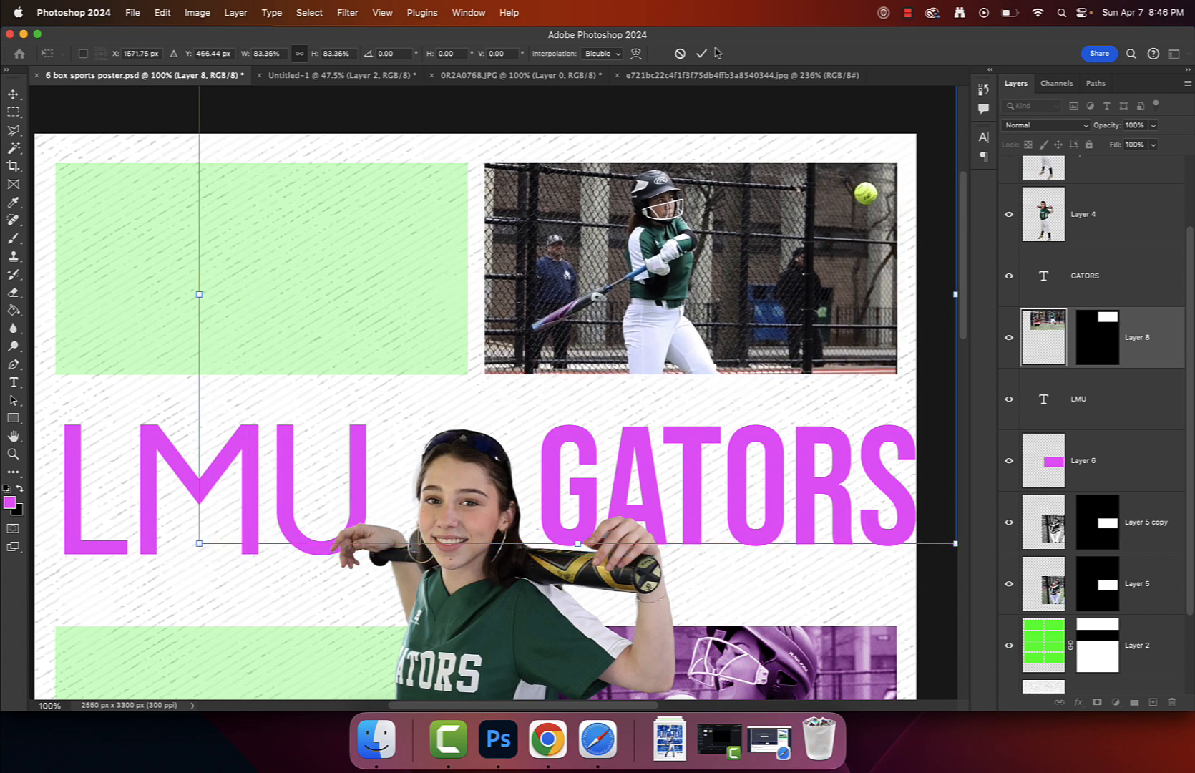
{"action": "mouse_move", "coordinate": [644, 208]}
{"action": "left_mouse_down"}
{"action": "mouse_move", "coordinate": [648, 237]}
{"action": "mouse_move", "coordinate": [740, 211]}
{"action": "mouse_move", "coordinate": [578, 206]}
{"action": "mouse_move", "coordinate": [601, 298]}
{"action": "mouse_move", "coordinate": [676, 242]}
{"action": "mouse_move", "coordinate": [621, 229]}
{"action": "mouse_move", "coordinate": [627, 218]}
{"action": "left_mouse_up"}
{"action": "left_click", "coordinate": [701, 54]}
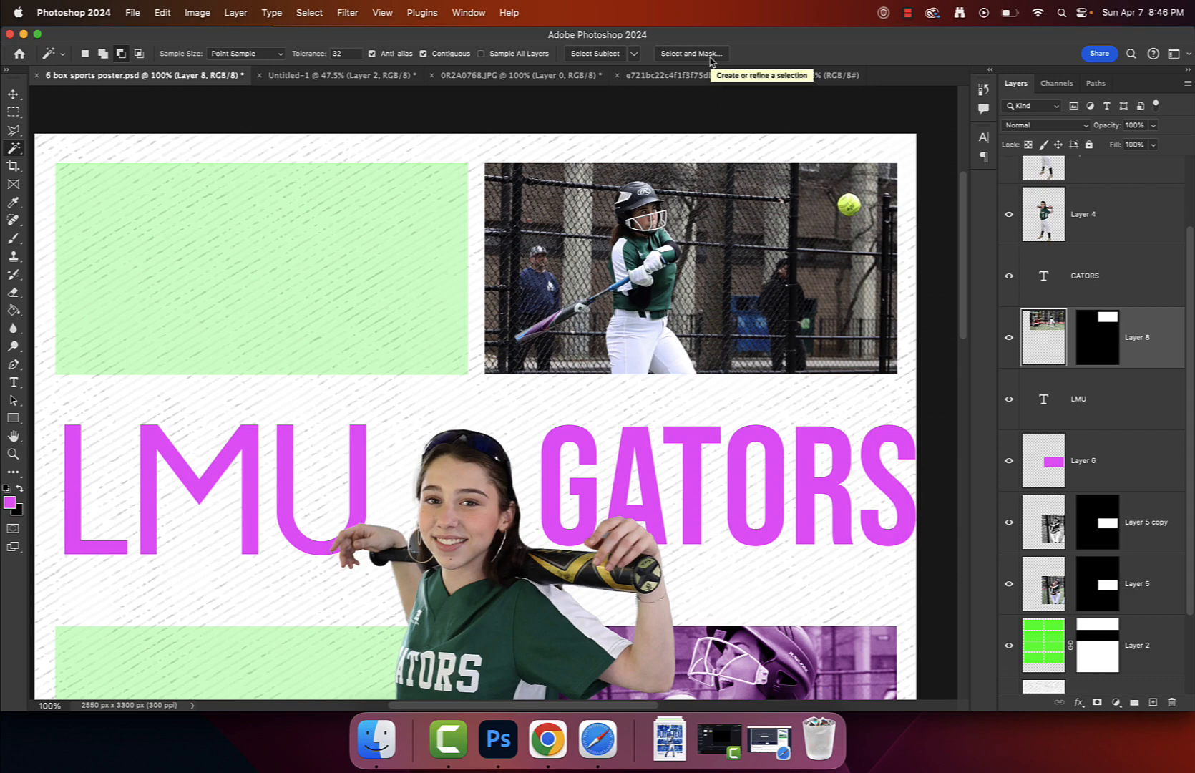
Duplicate the masked batter photo on Layer 8 and desaturate the copy to black and white
{"action": "key", "text": "super+equal"}
{"action": "left_click_drag", "start_coordinate": [745, 225], "coordinate": [430, 458]}
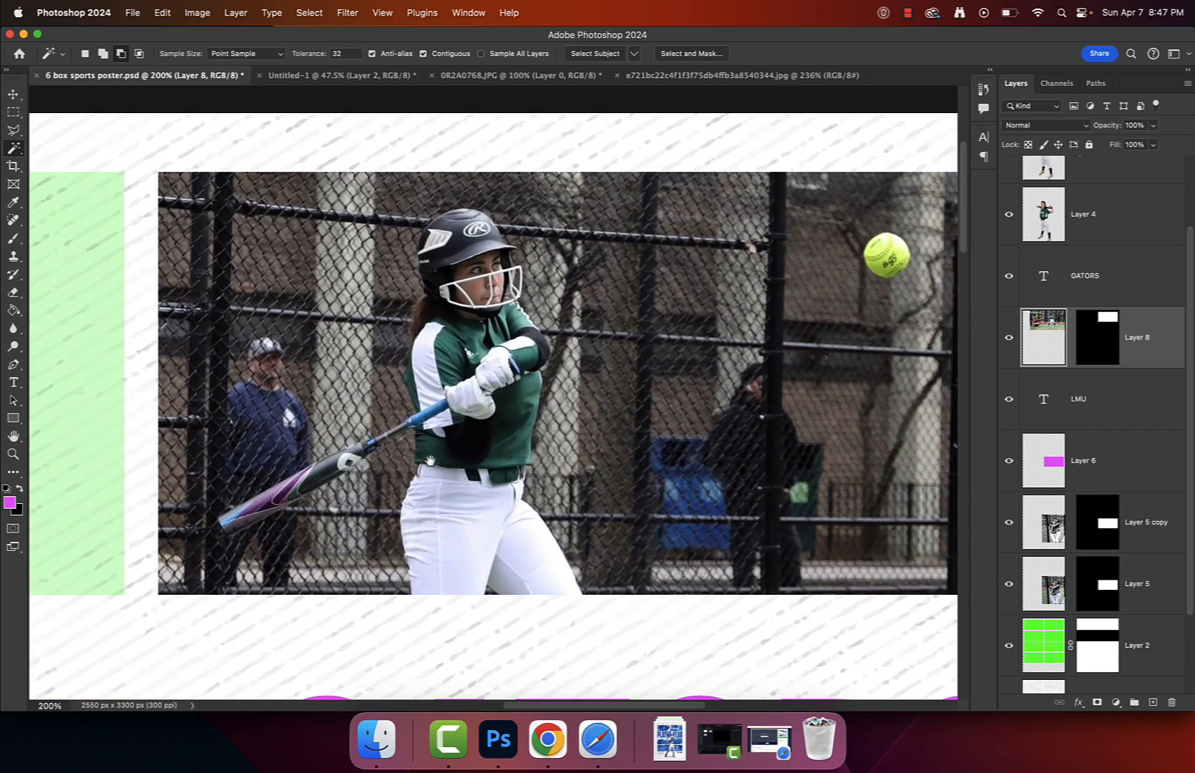
{"action": "key", "text": "super+j"}
{"action": "key", "text": "shift+super+u"}
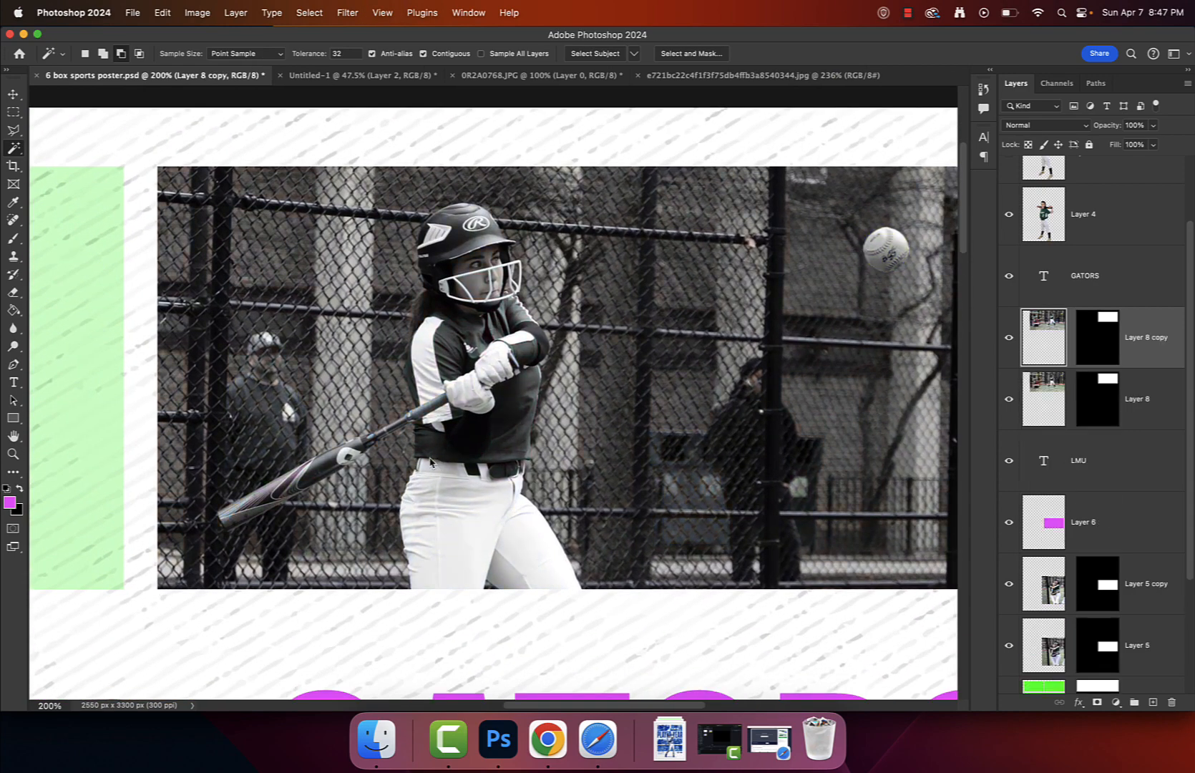
Apply Levels to Layer 8 copy with input values of 17 for shadows, 1.27 for midtones and 214 for highlights
{"action": "key", "text": "super+l"}
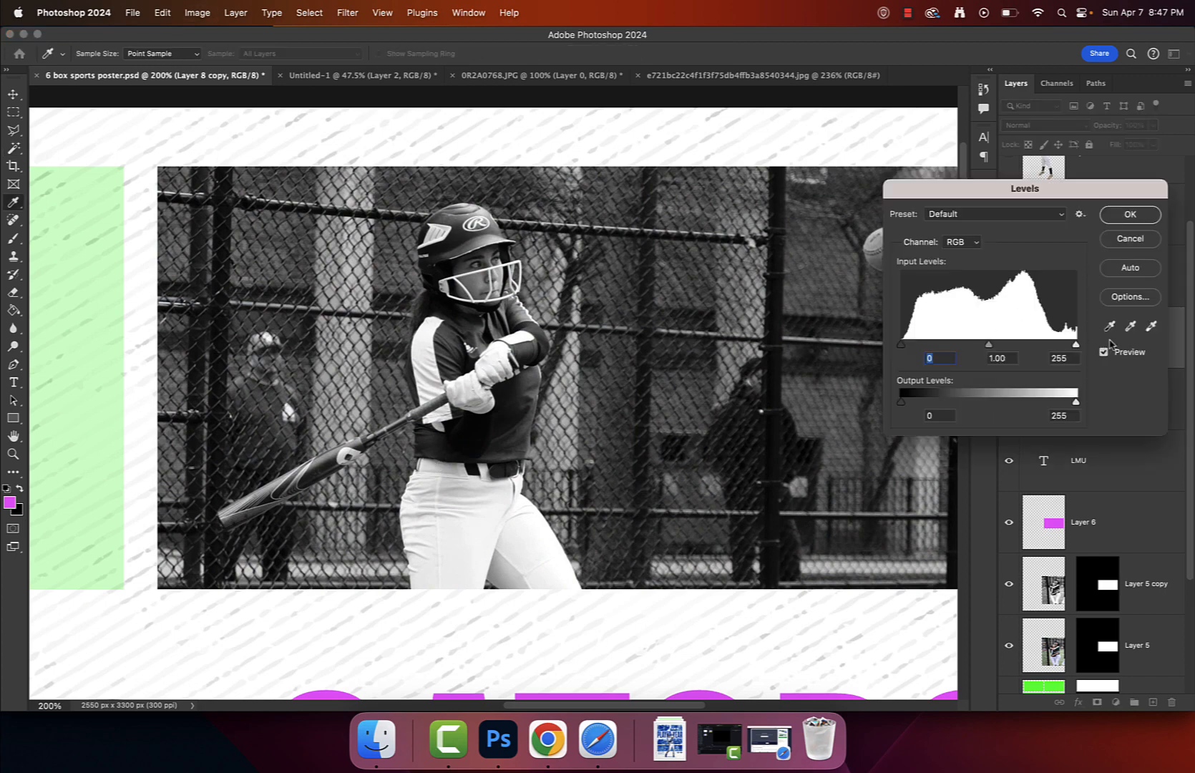
{"action": "left_click_drag", "start_coordinate": [1074, 349], "coordinate": [1047, 347]}
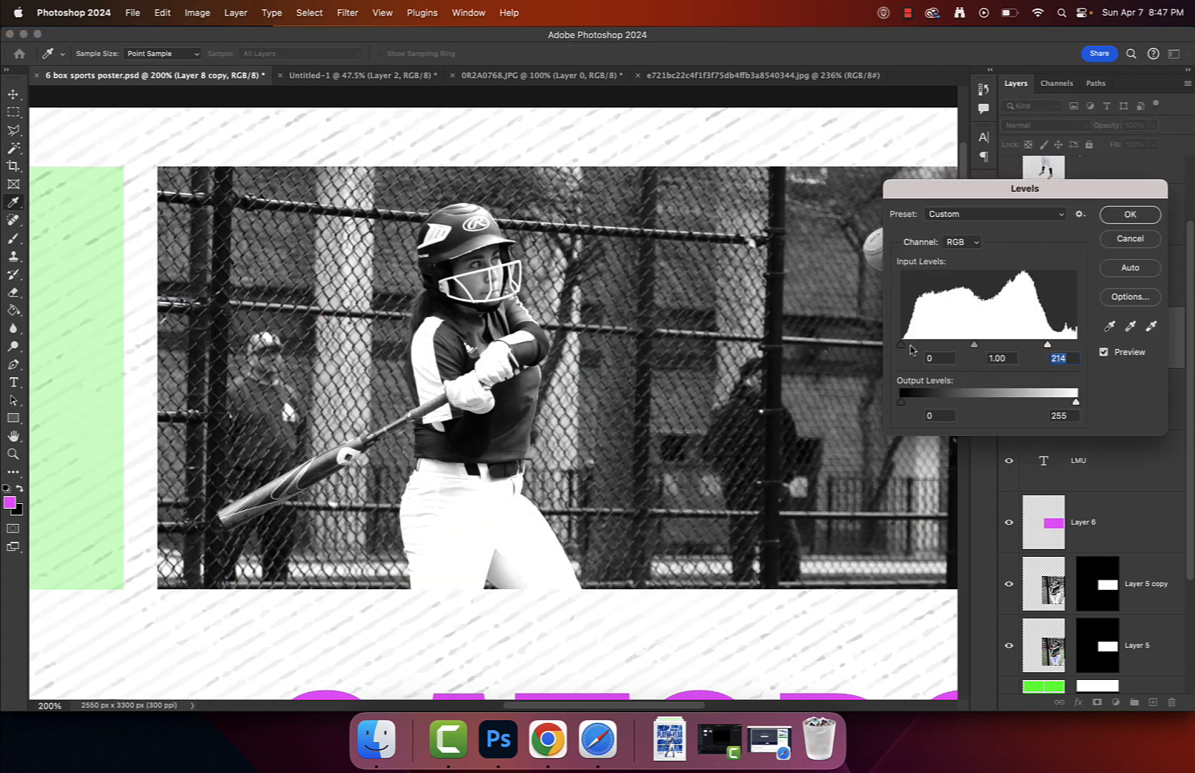
{"action": "left_click_drag", "start_coordinate": [910, 348], "coordinate": [969, 344]}
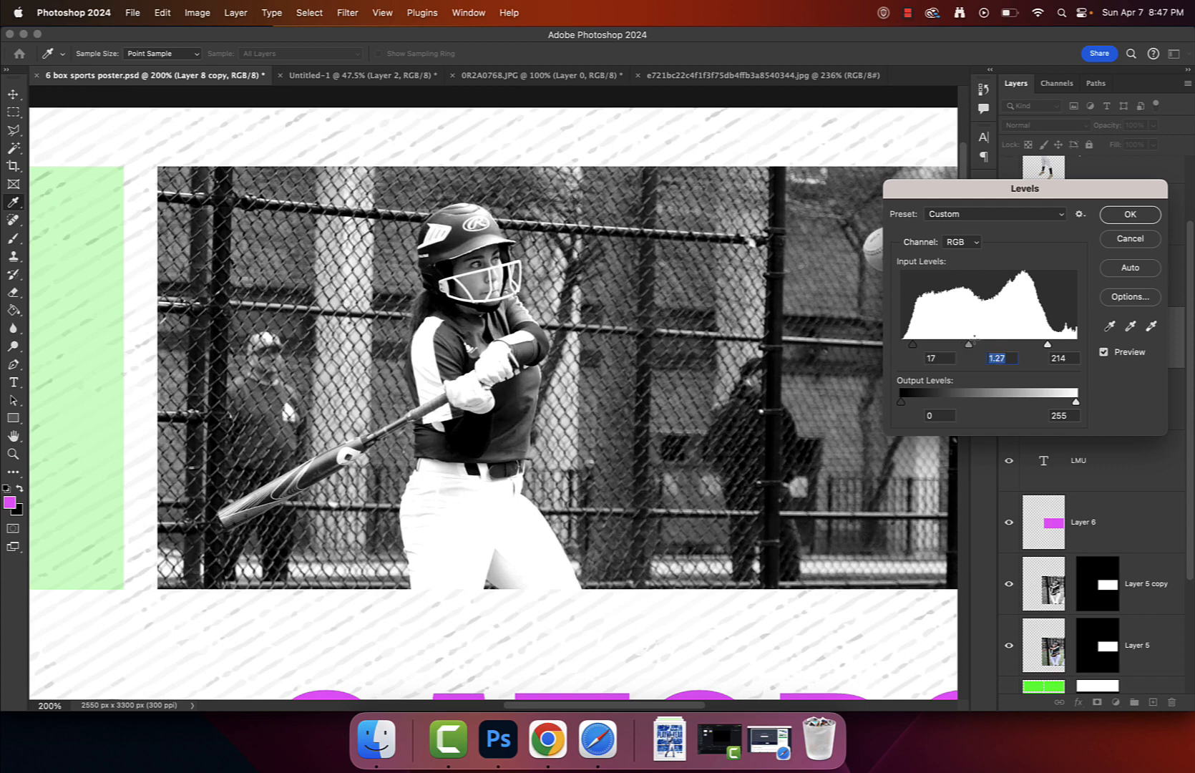
{"action": "left_click", "coordinate": [1128, 216]}
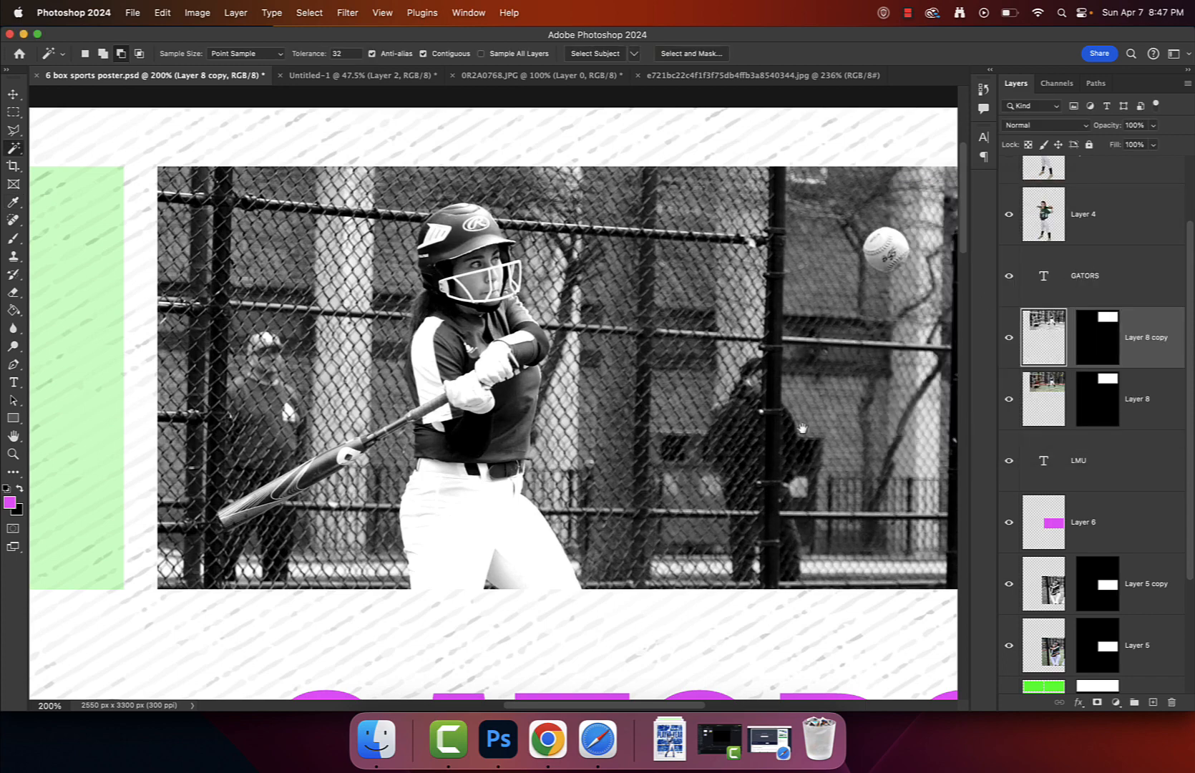
Show the magenta Soft Light overlay on Layer 7 and make that layer active
{"action": "scroll", "coordinate": [802, 427], "scroll_direction": "down", "scroll_amount": 3}
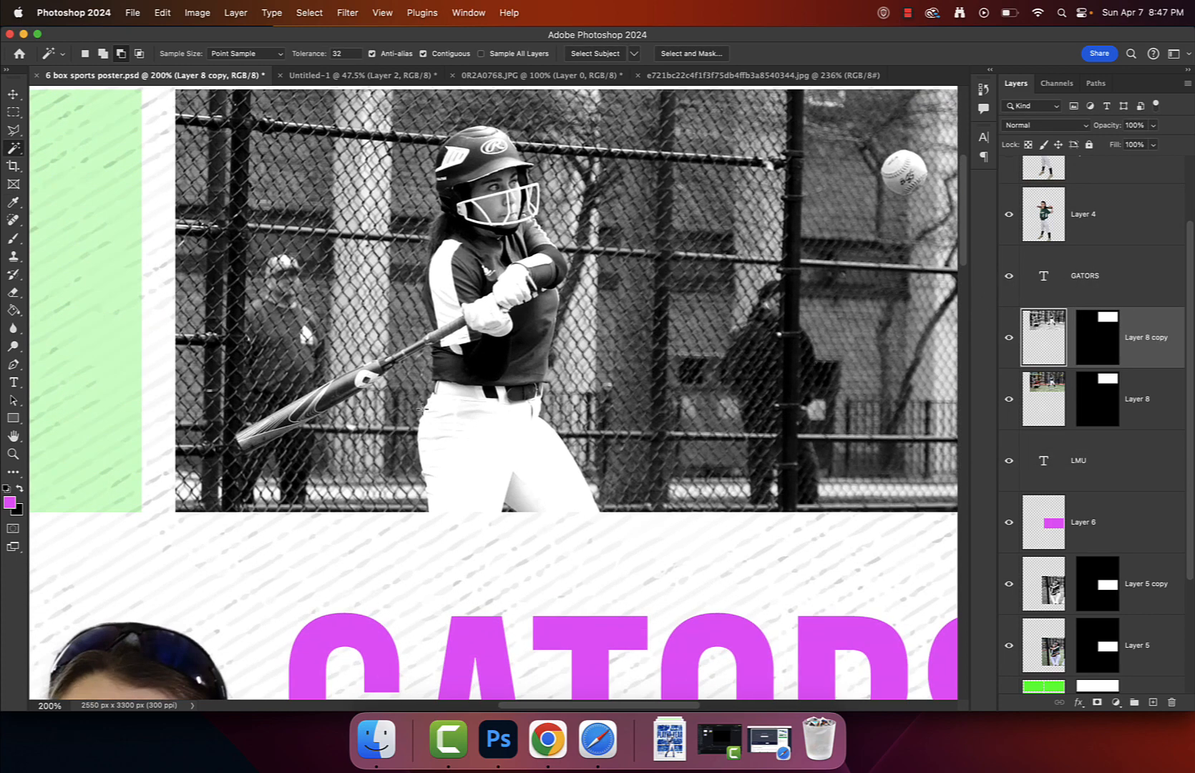
{"action": "scroll", "coordinate": [1139, 357], "scroll_direction": "up", "scroll_amount": 3}
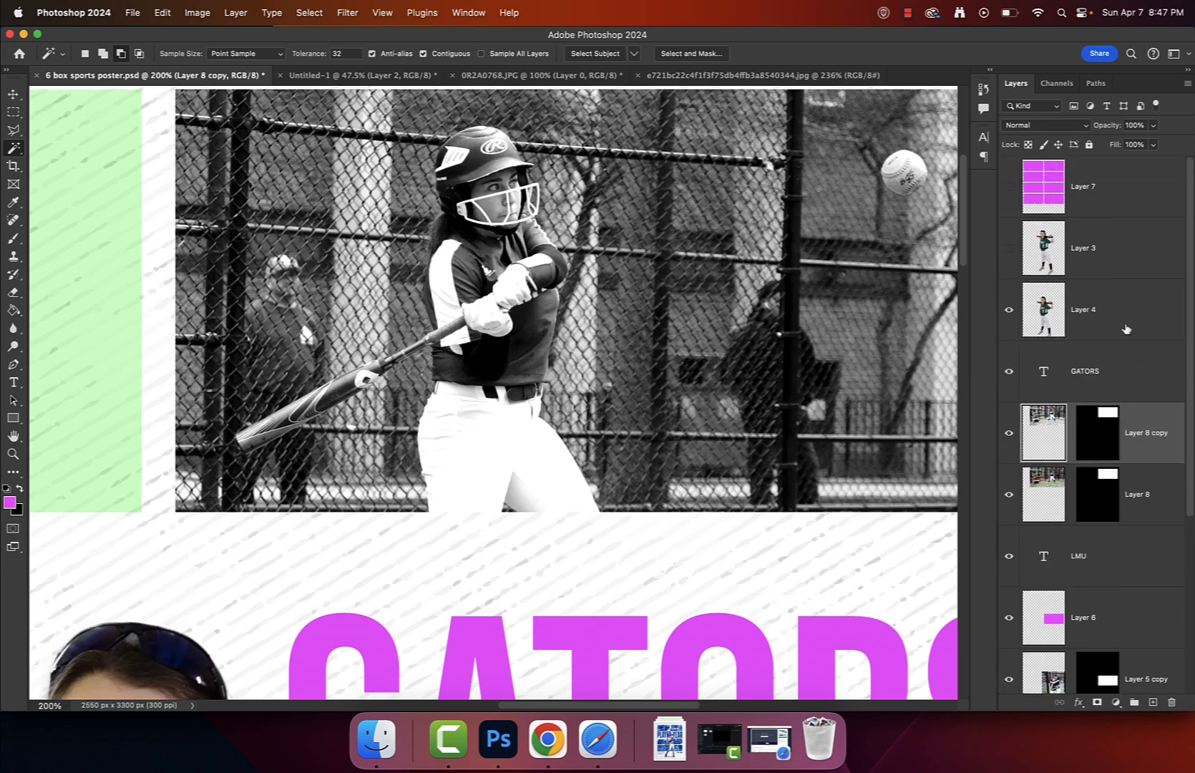
{"action": "left_click", "coordinate": [1008, 186]}
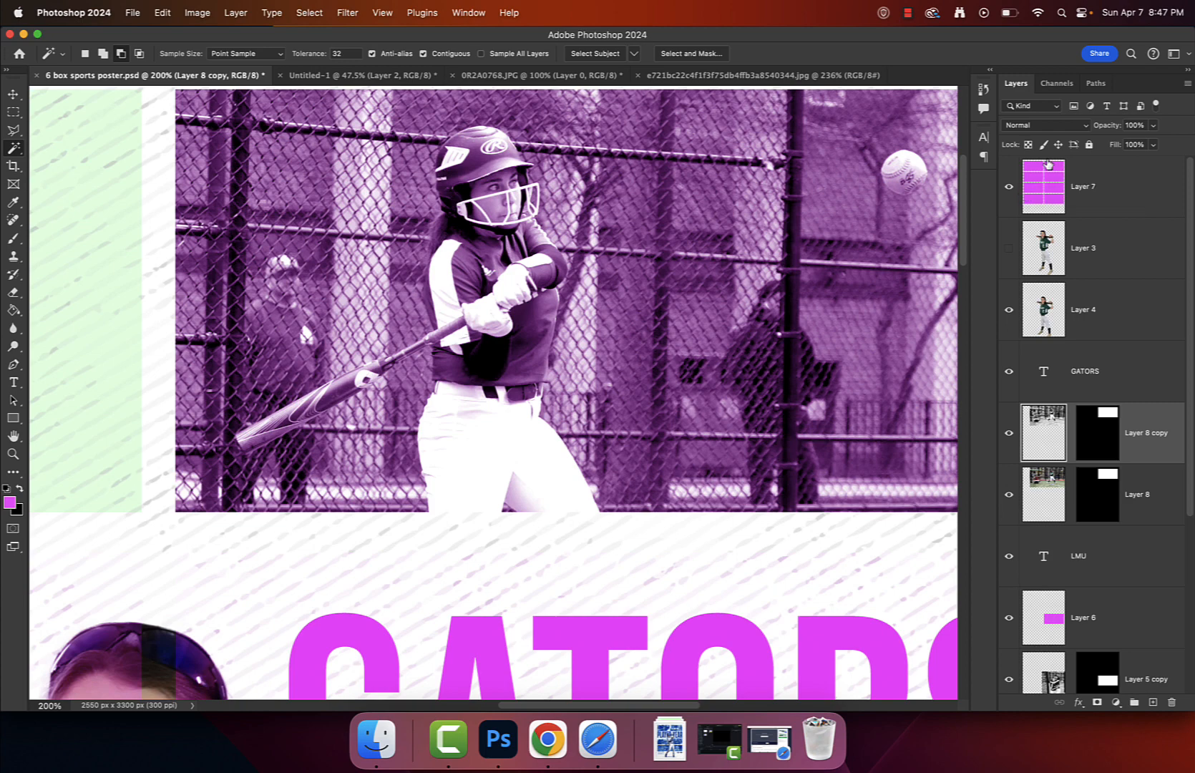
{"action": "left_click", "coordinate": [1023, 192]}
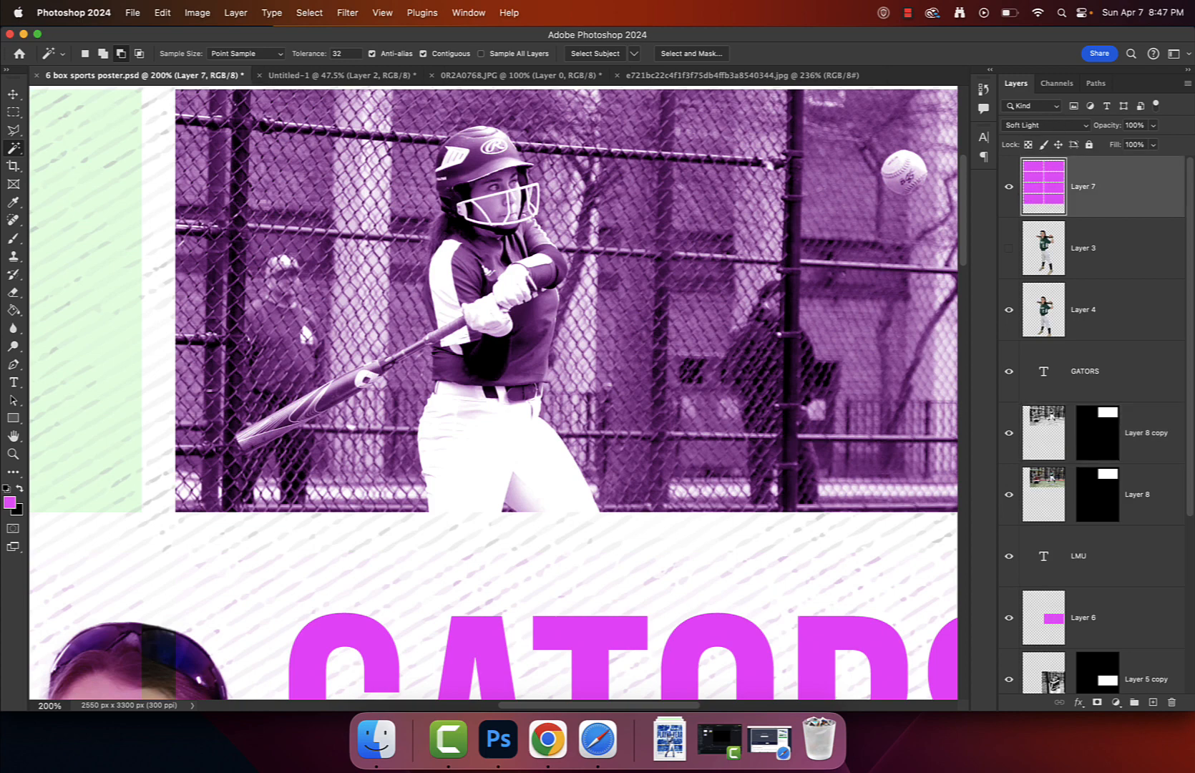
Hide Layer 6, the single magenta box over the teammates' photo
{"action": "key", "text": "super+minus"}
{"action": "key", "text": "super+minus"}
{"action": "key", "text": "super+minus"}
{"action": "key", "text": "super+minus"}
{"action": "key", "text": "super+plus"}
{"action": "key", "text": "super+plus"}
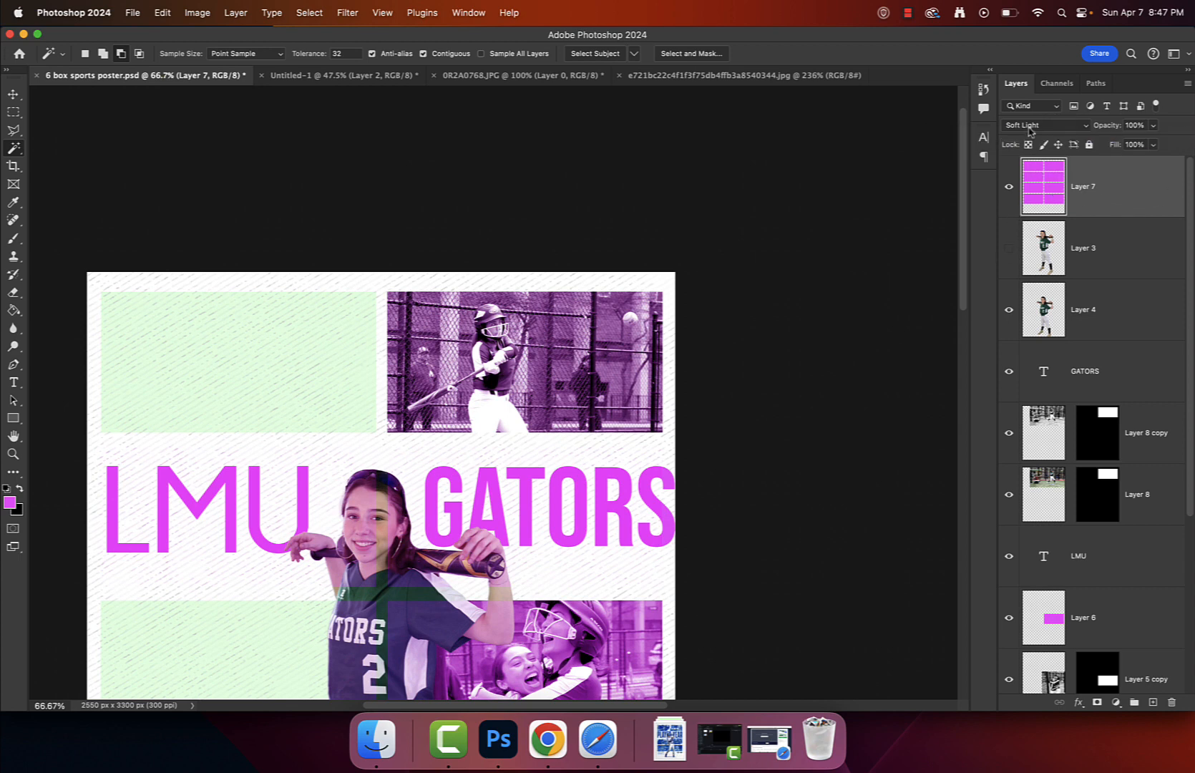
{"action": "left_click", "coordinate": [1009, 620]}
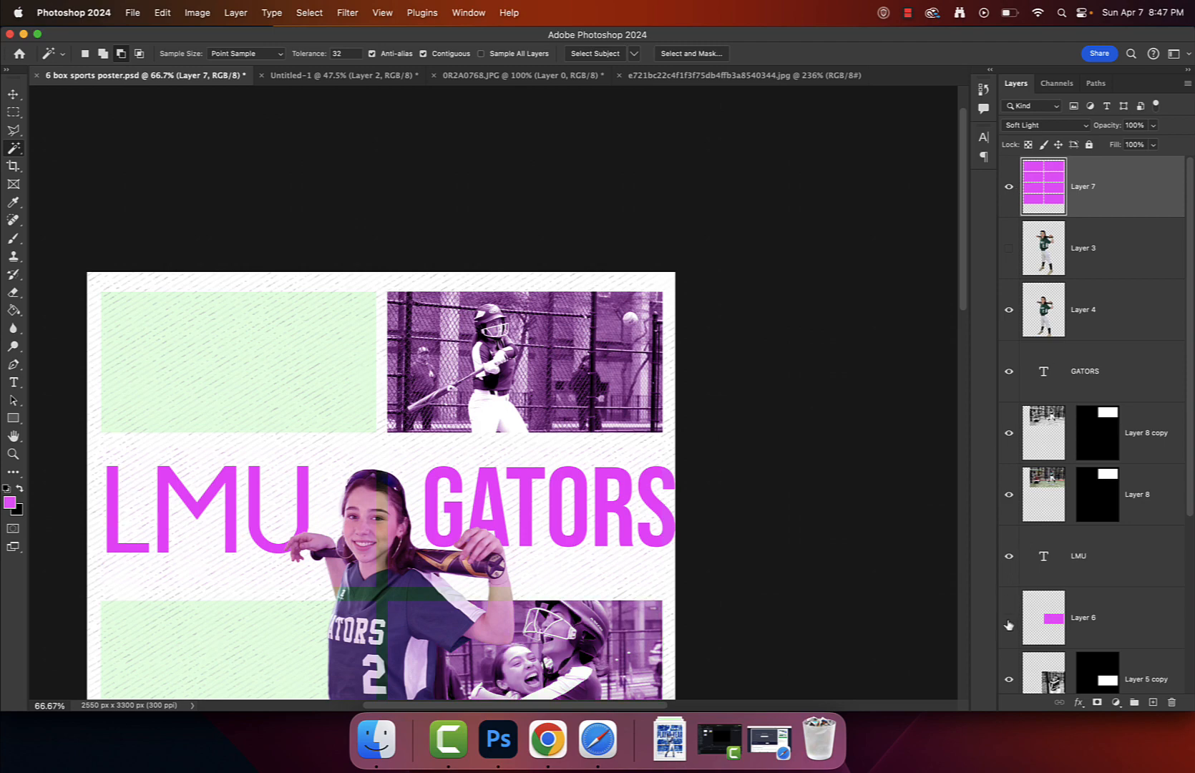
Move the magenta overlay Layer 7 beneath the player cutout on Layer 4 so it no longer tints her
{"action": "key", "text": "super+plus"}
{"action": "key", "text": "super+plus"}
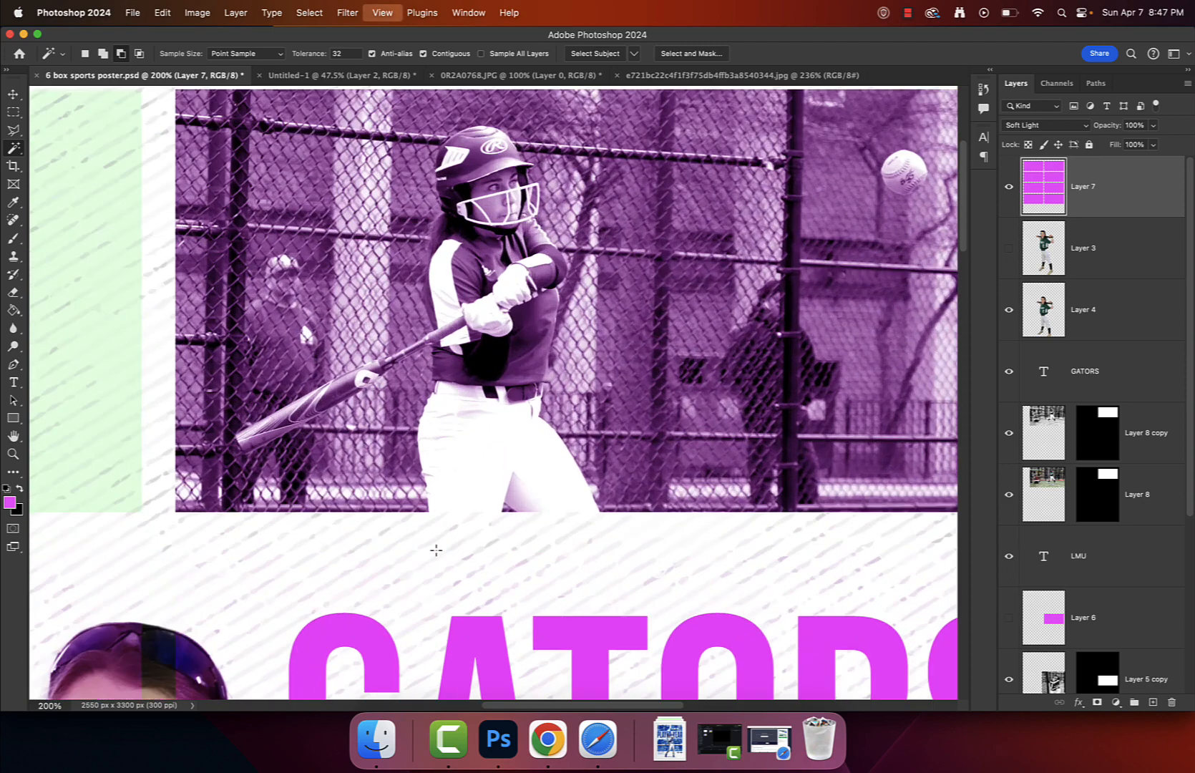
{"action": "left_click_drag", "start_coordinate": [403, 563], "coordinate": [448, 156]}
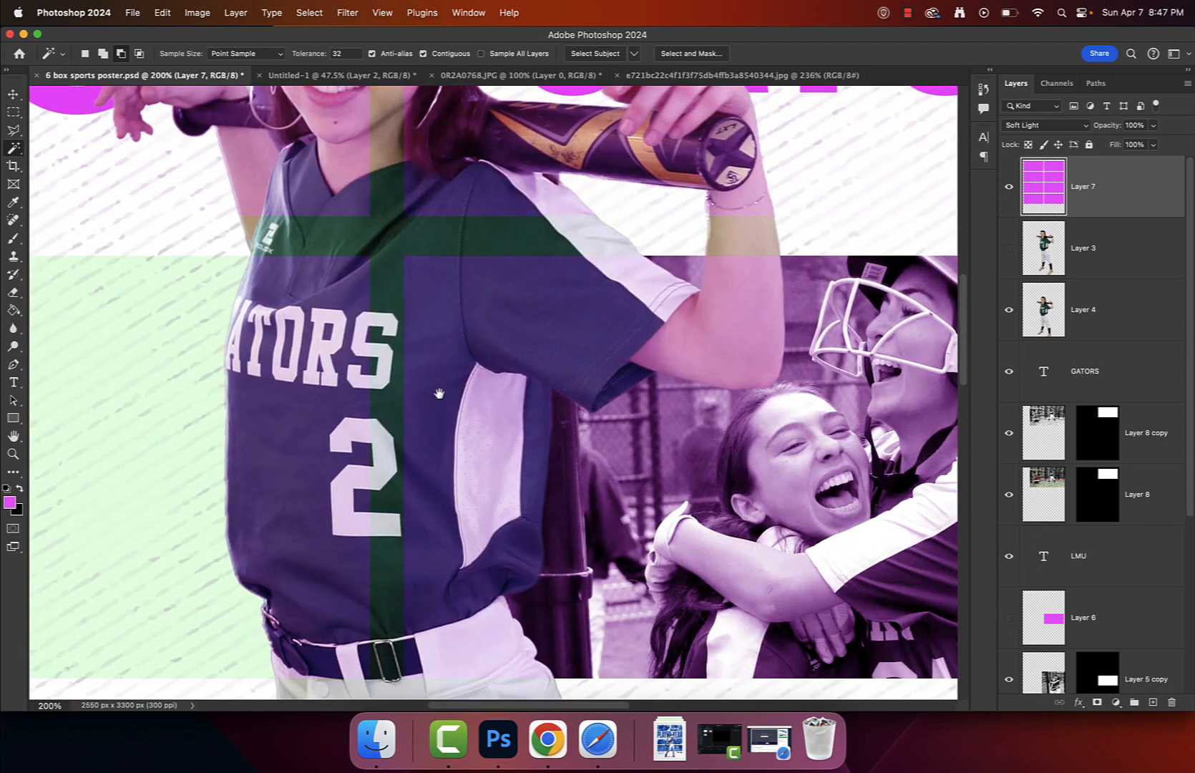
{"action": "left_click_drag", "start_coordinate": [568, 312], "coordinate": [504, 317]}
{"action": "left_click_drag", "start_coordinate": [645, 222], "coordinate": [632, 362]}
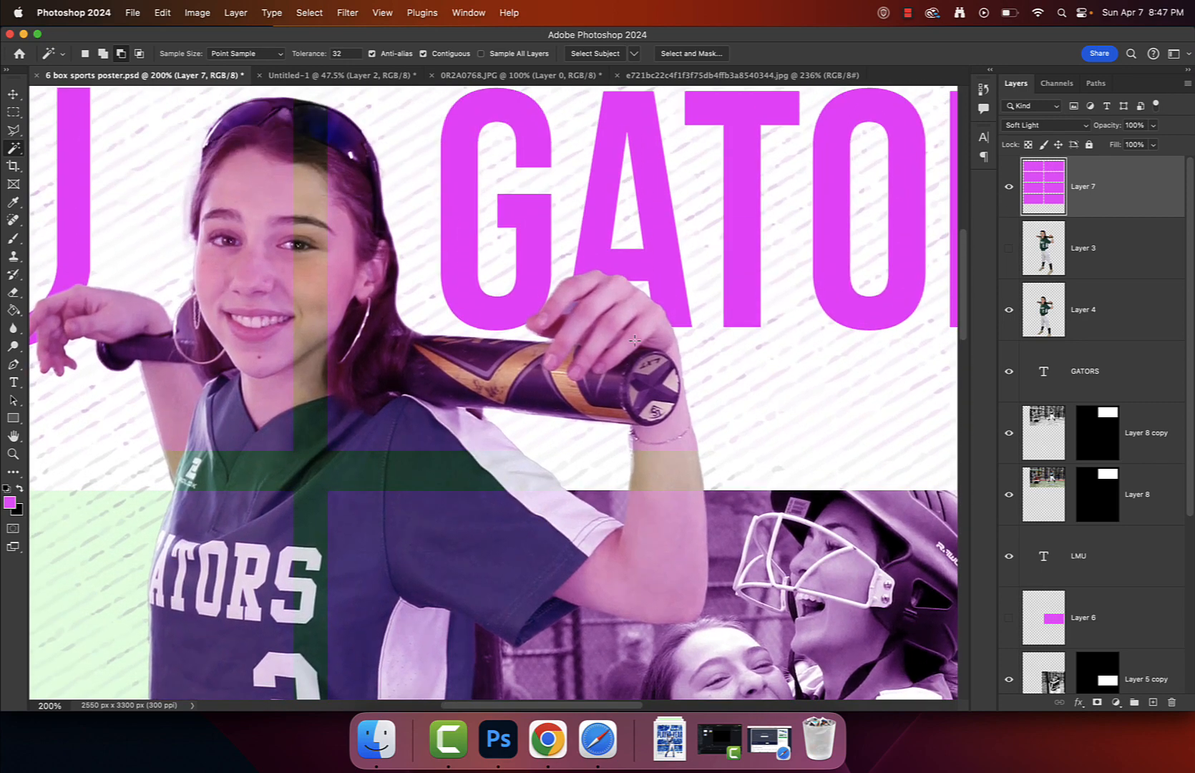
{"action": "left_click_drag", "start_coordinate": [1048, 188], "coordinate": [1047, 347]}
{"action": "left_click_drag", "start_coordinate": [595, 224], "coordinate": [581, 367]}
{"action": "left_click_drag", "start_coordinate": [584, 274], "coordinate": [443, 412]}
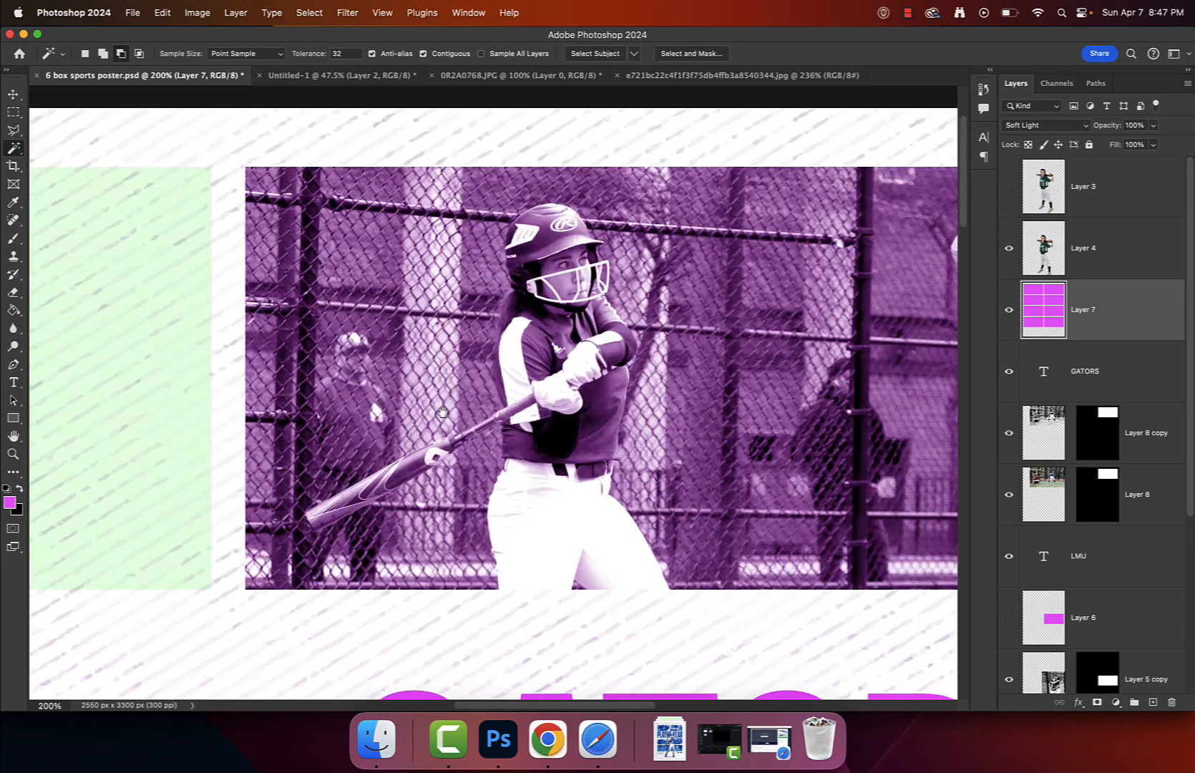
Hide the magenta overlay on Layer 7 and view the poster at 50%
{"action": "left_click", "coordinate": [1010, 311]}
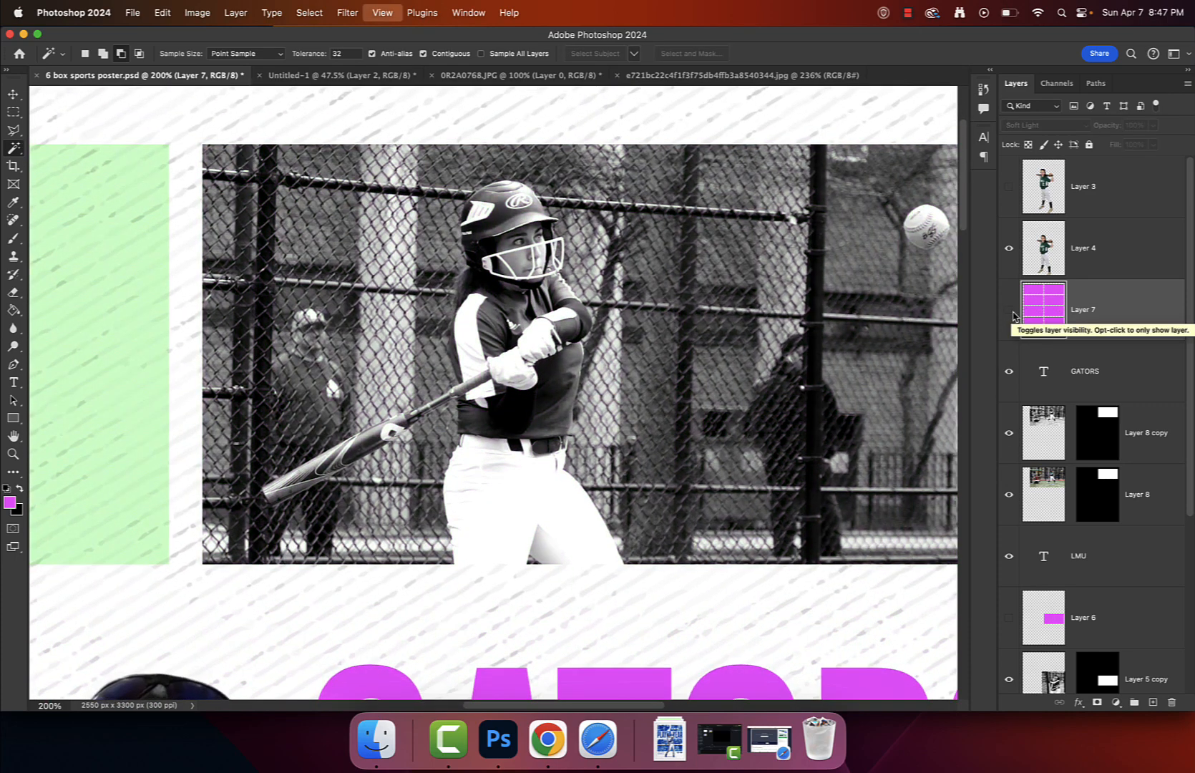
{"action": "key", "text": "super+minus"}
{"action": "key", "text": "super+minus"}
{"action": "key", "text": "super+minus"}
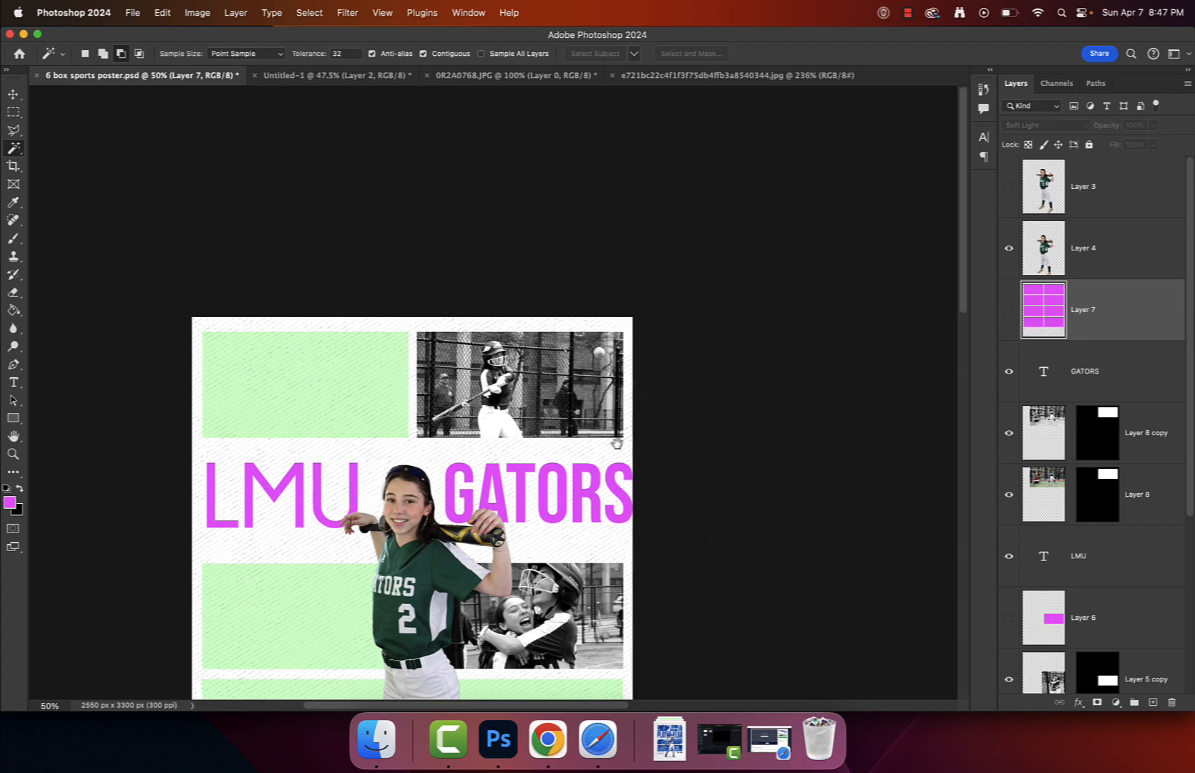
{"action": "left_click_drag", "start_coordinate": [617, 449], "coordinate": [686, 270]}
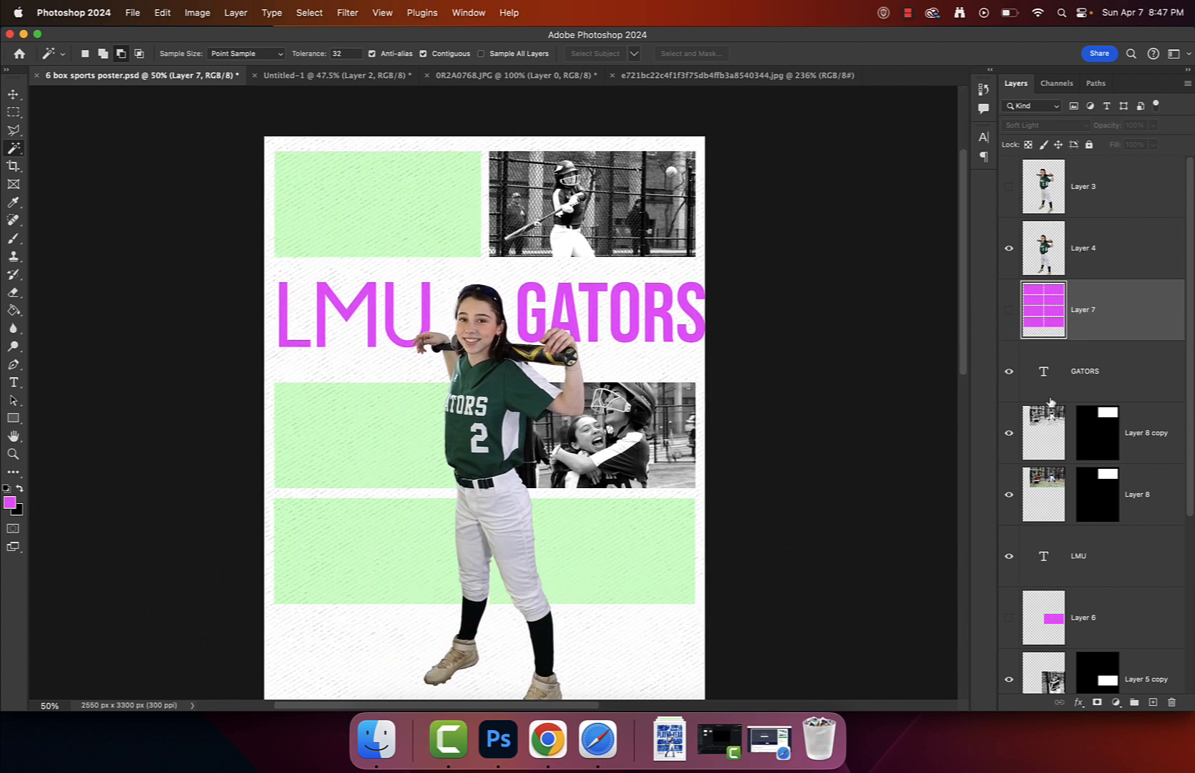
Select all the green boxes on Layer 2 at once using the Magic Wand with Contiguous disabled
{"action": "scroll", "coordinate": [1051, 402], "scroll_direction": "down", "scroll_amount": 5}
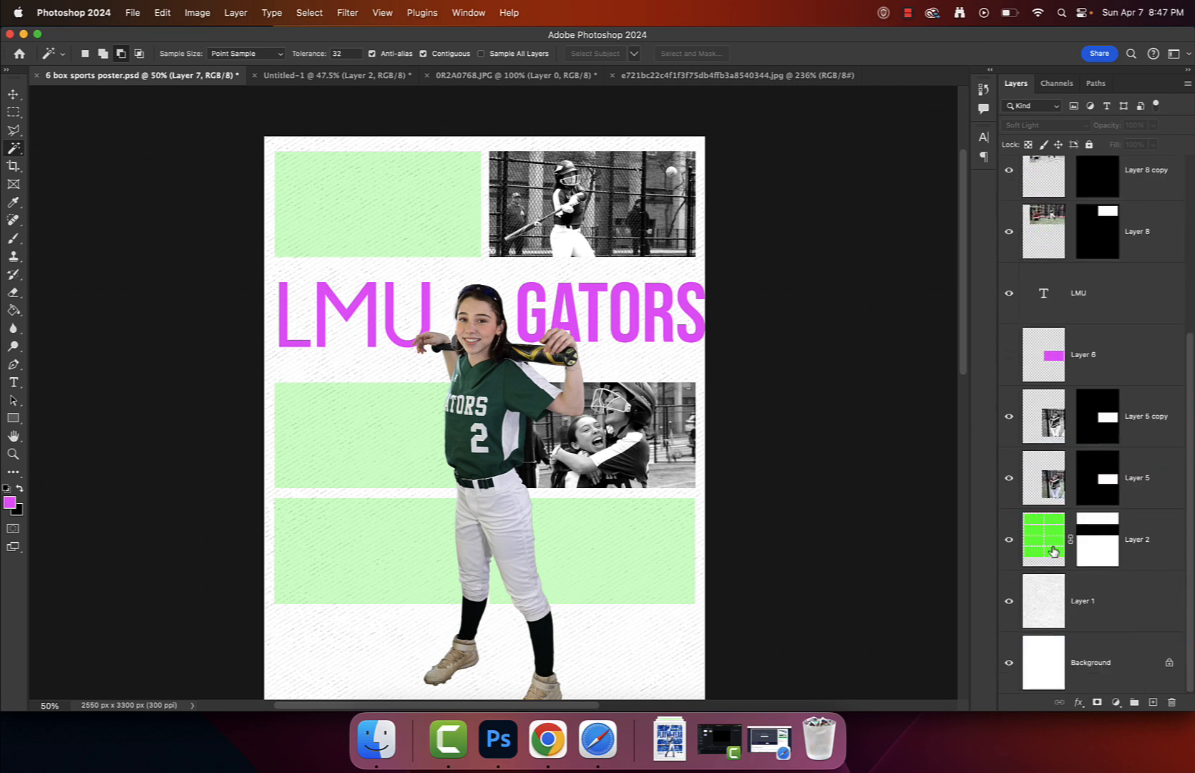
{"action": "left_click", "coordinate": [1053, 535]}
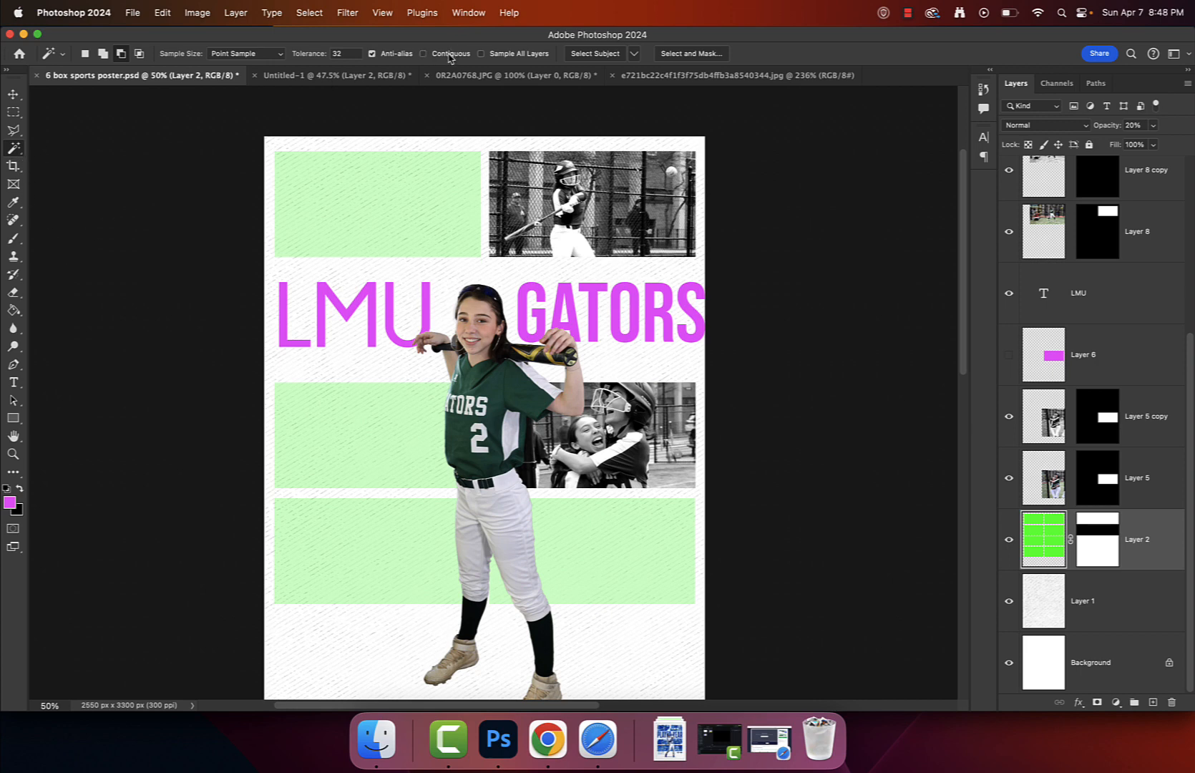
{"action": "left_click", "coordinate": [418, 200]}
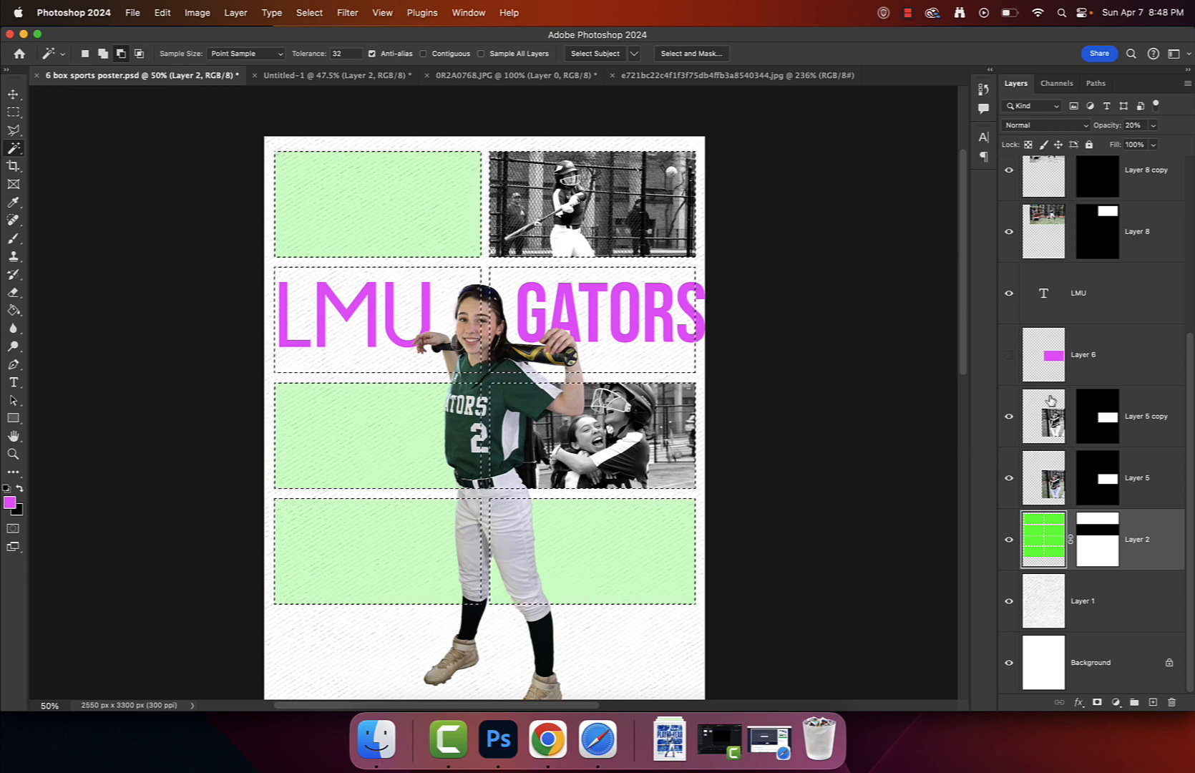
Add a new empty layer directly above the player cutout on Layer 4, keeping the box selection active
{"action": "scroll", "coordinate": [1050, 399], "scroll_direction": "up", "scroll_amount": 5}
{"action": "left_click", "coordinate": [1045, 166]}
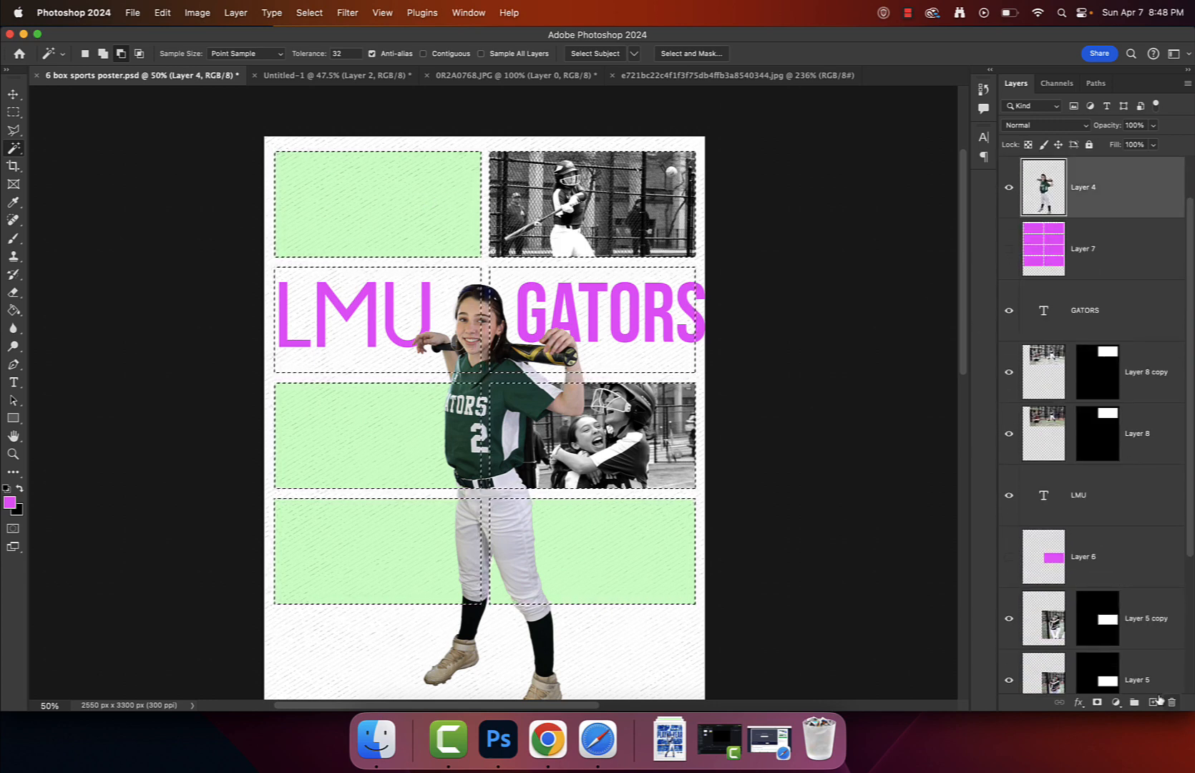
{"action": "left_click", "coordinate": [1152, 702]}
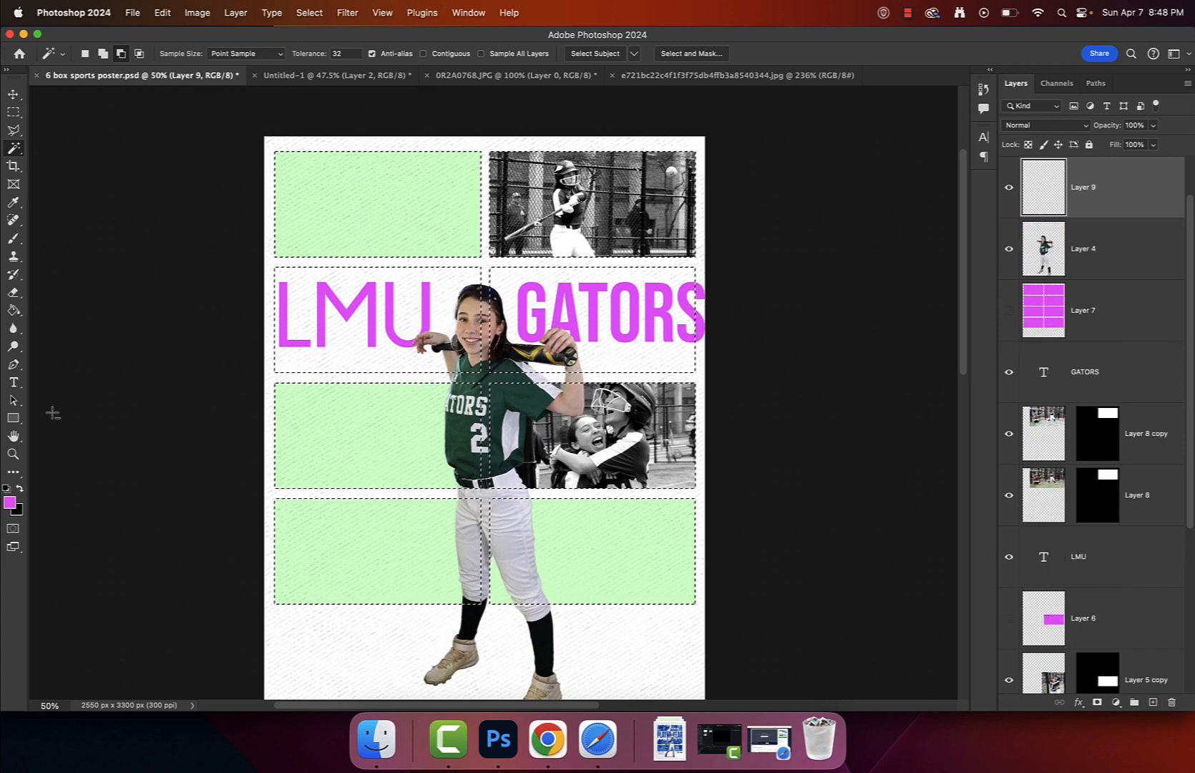
Set the foreground color to the bright blue #2f9bff
{"action": "left_click", "coordinate": [9, 502]}
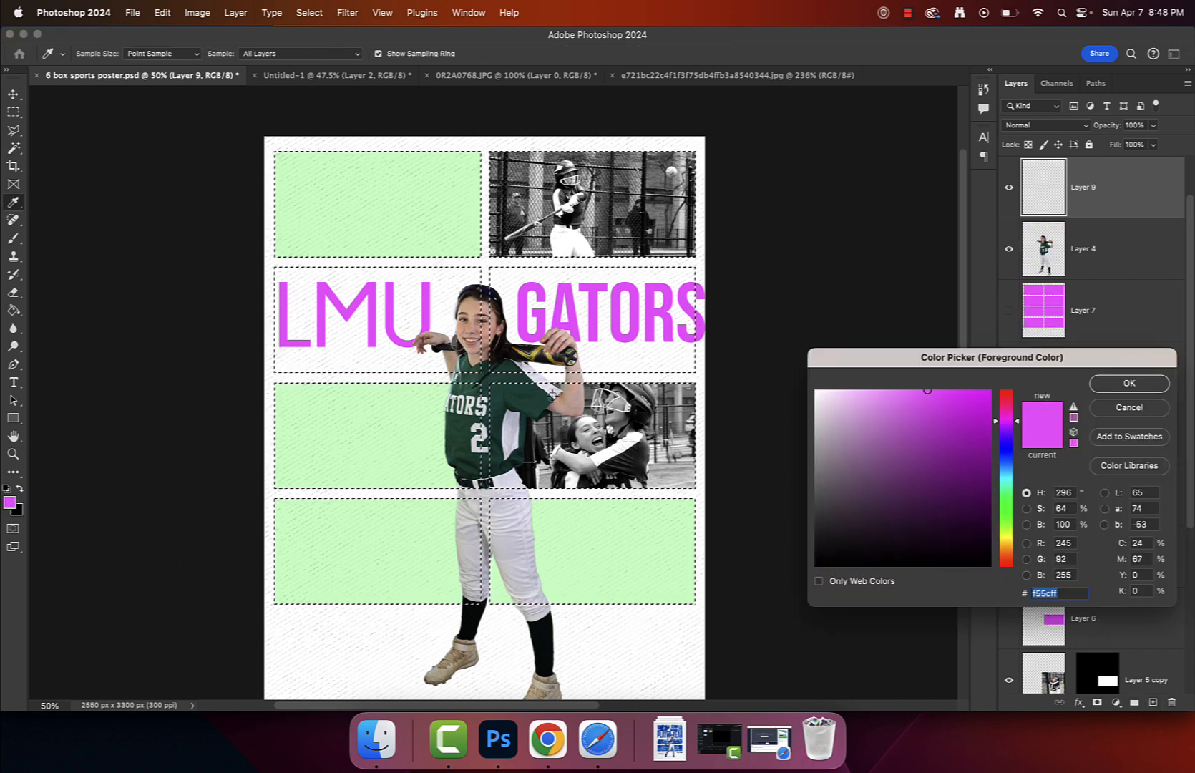
{"action": "left_click", "coordinate": [1008, 469]}
{"action": "left_click_drag", "start_coordinate": [979, 427], "coordinate": [959, 387]}
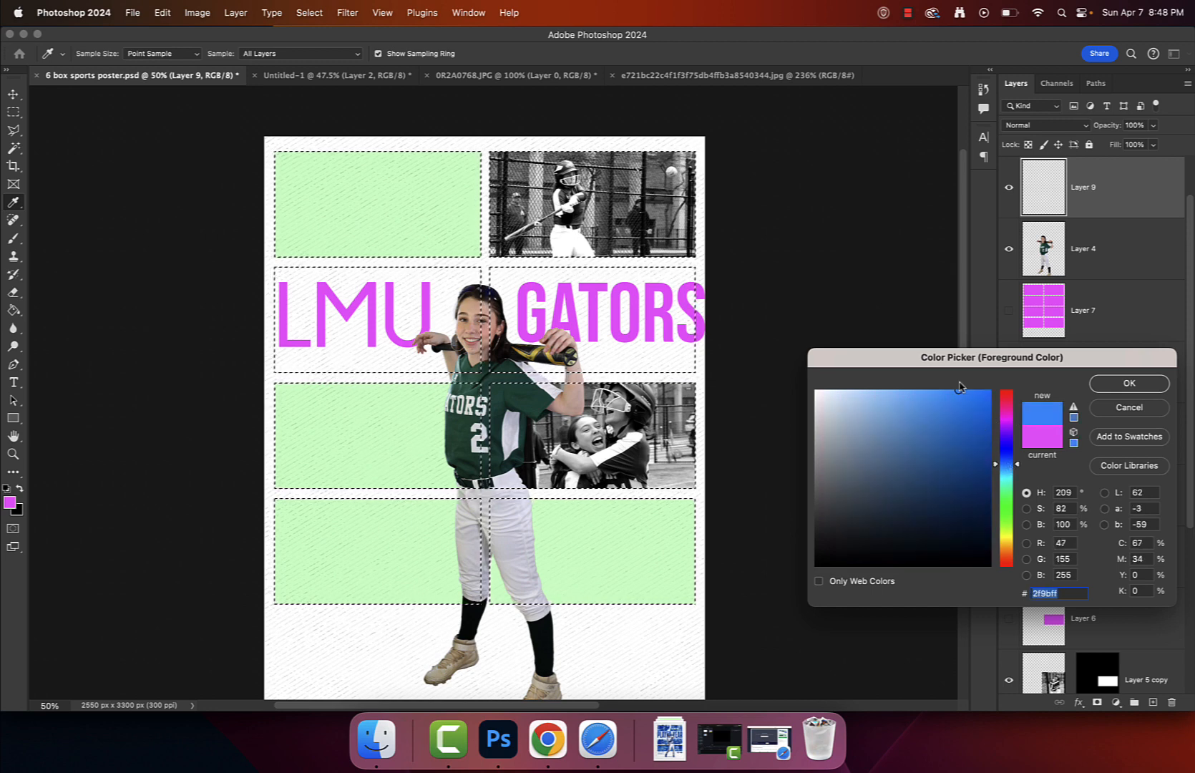
{"action": "left_click", "coordinate": [1105, 384]}
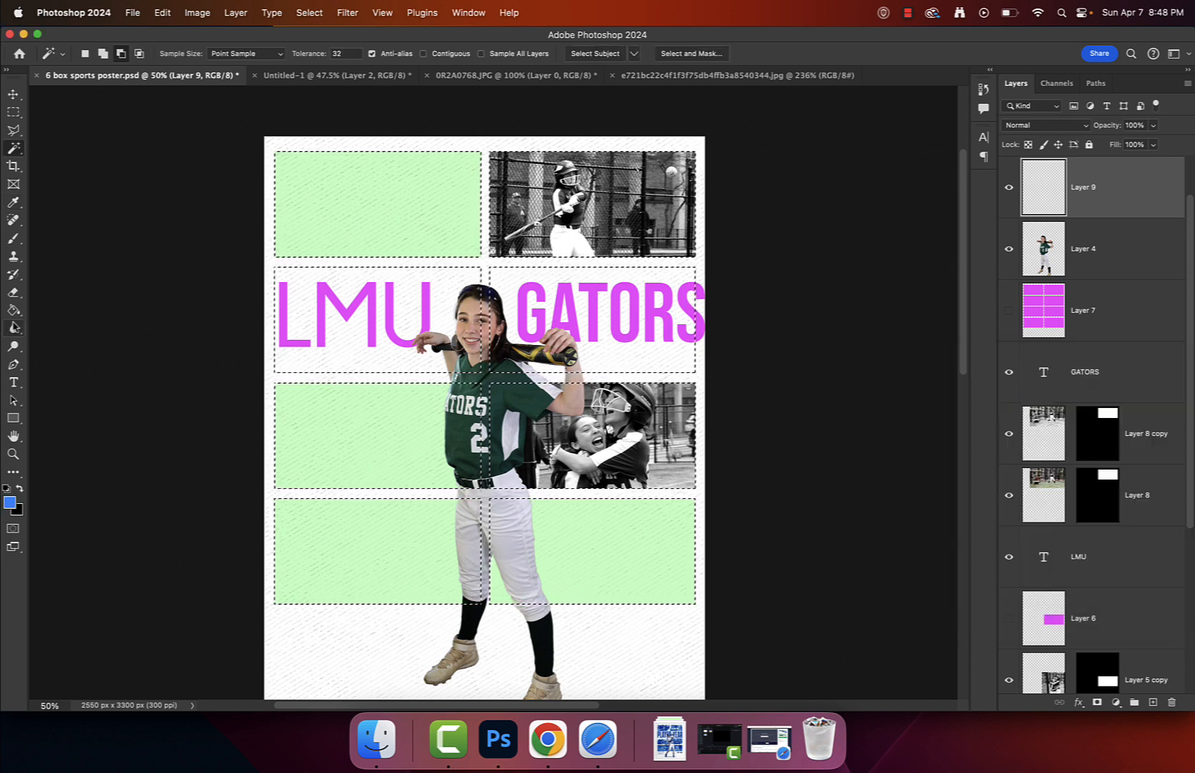
Fill the selected boxes on Layer 9 with blue using the Paint Bucket and move the layer beneath the player on Layer 4
{"action": "key", "text": "g"}
{"action": "left_click", "coordinate": [656, 214]}
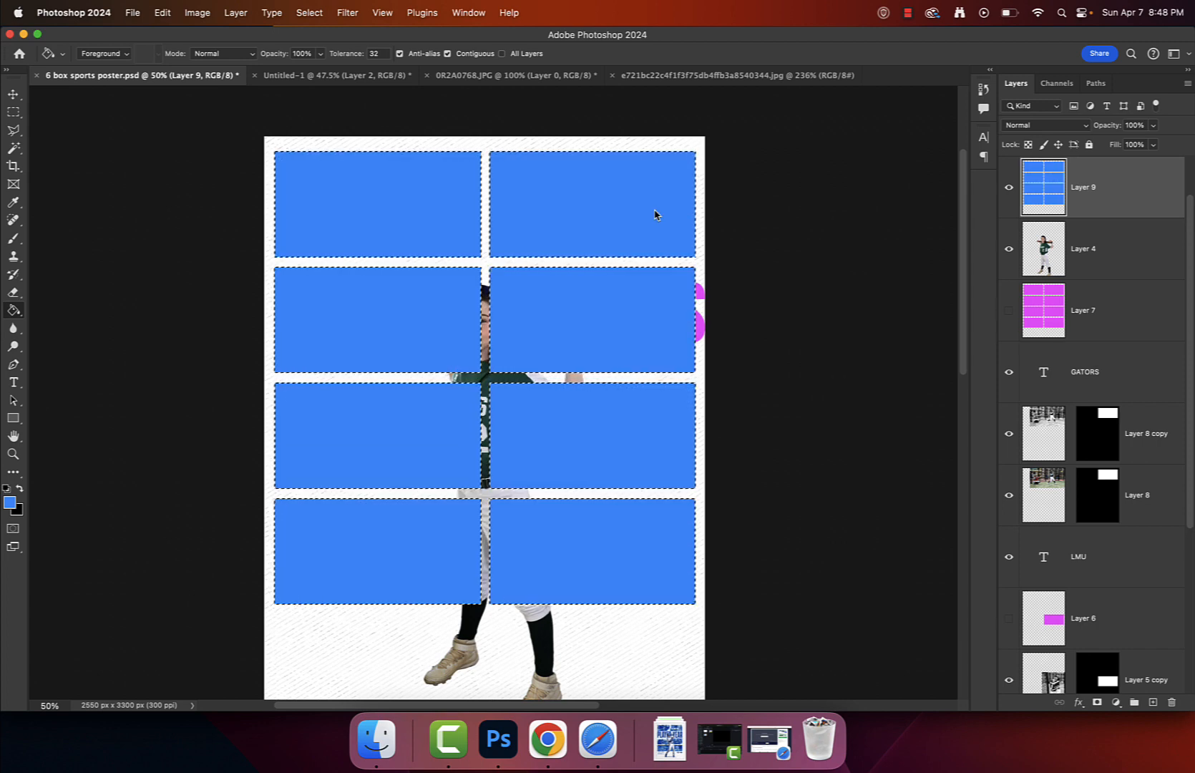
{"action": "left_click_drag", "start_coordinate": [1094, 194], "coordinate": [1043, 274]}
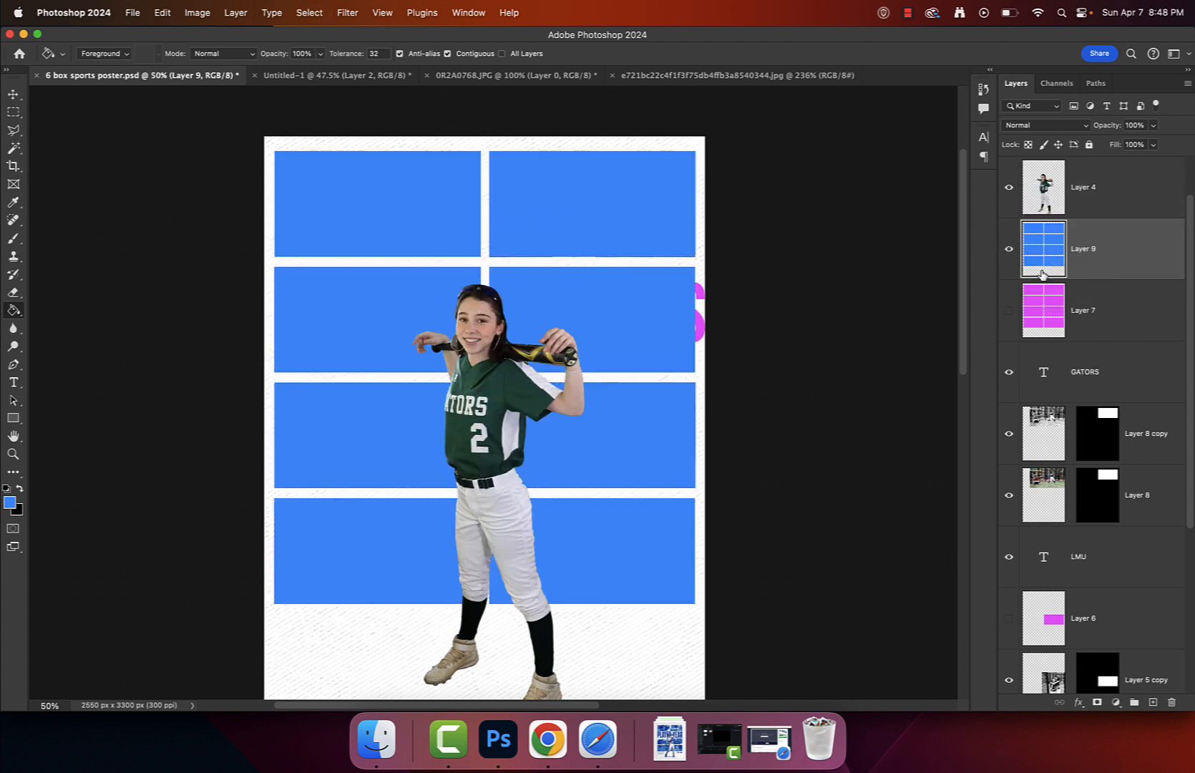
Cycle the blue Layer 9 through the blend modes and set it to Soft Light to tint the photos in the boxes
{"action": "key", "text": "super+1"}
{"action": "left_click_drag", "start_coordinate": [858, 271], "coordinate": [677, 480]}
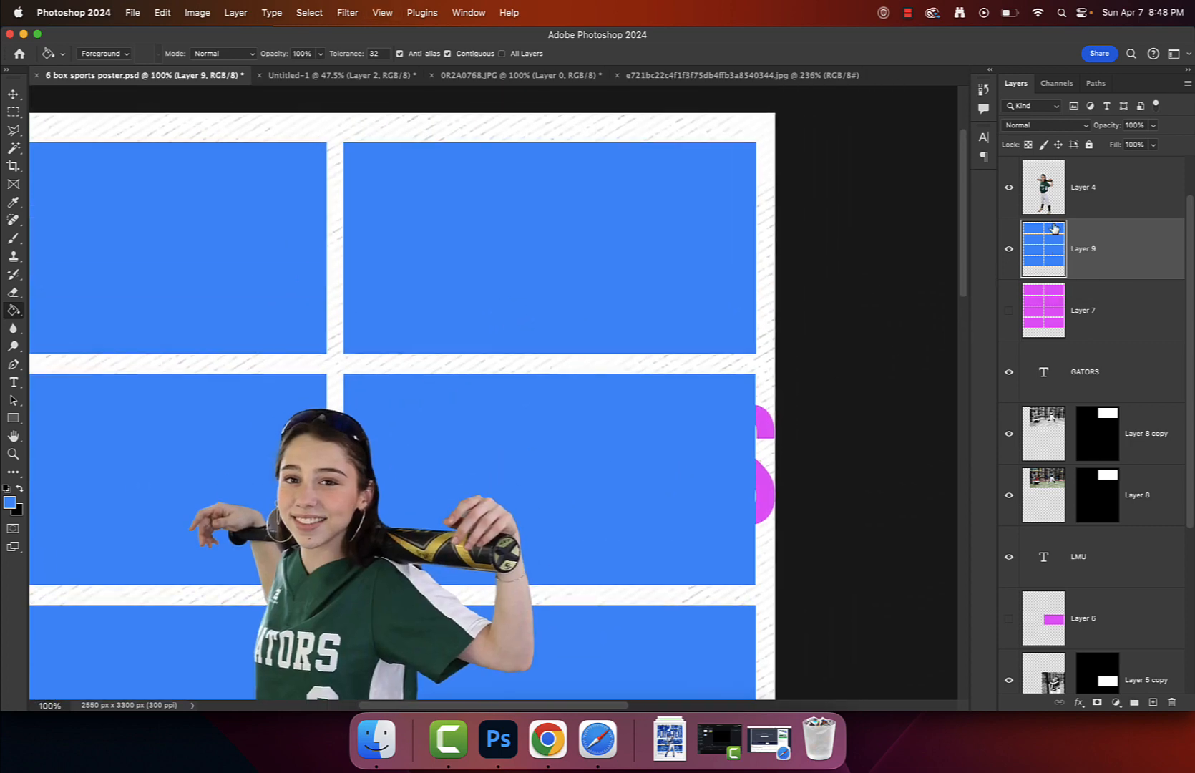
{"action": "key", "text": "v"}
{"action": "key", "text": "shift+plus"}
{"action": "key", "text": "shift+plus"}
{"action": "key", "text": "shift+plus"}
{"action": "key", "text": "shift+plus"}
{"action": "key", "text": "shift+plus"}
{"action": "key", "text": "shift+plus"}
{"action": "key", "text": "shift+plus"}
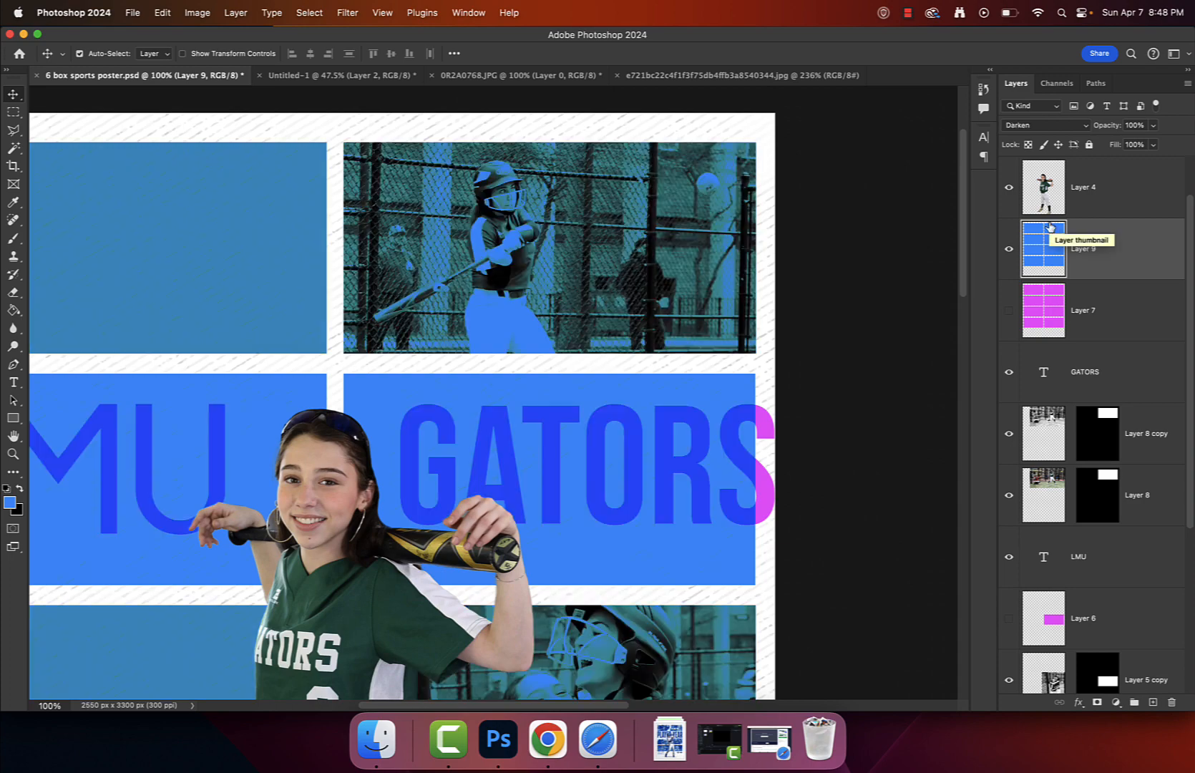
{"action": "key", "text": "shift+plus"}
{"action": "key", "text": "shift+plus"}
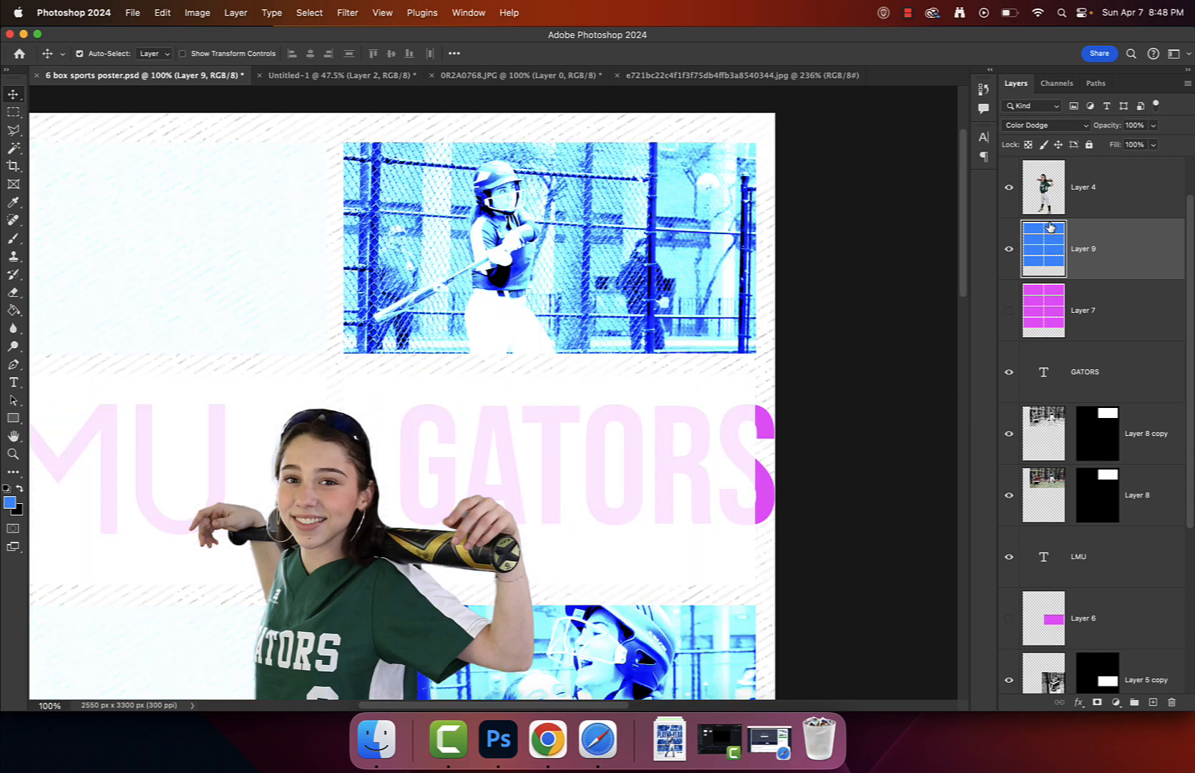
{"action": "key", "text": "shift+minus"}
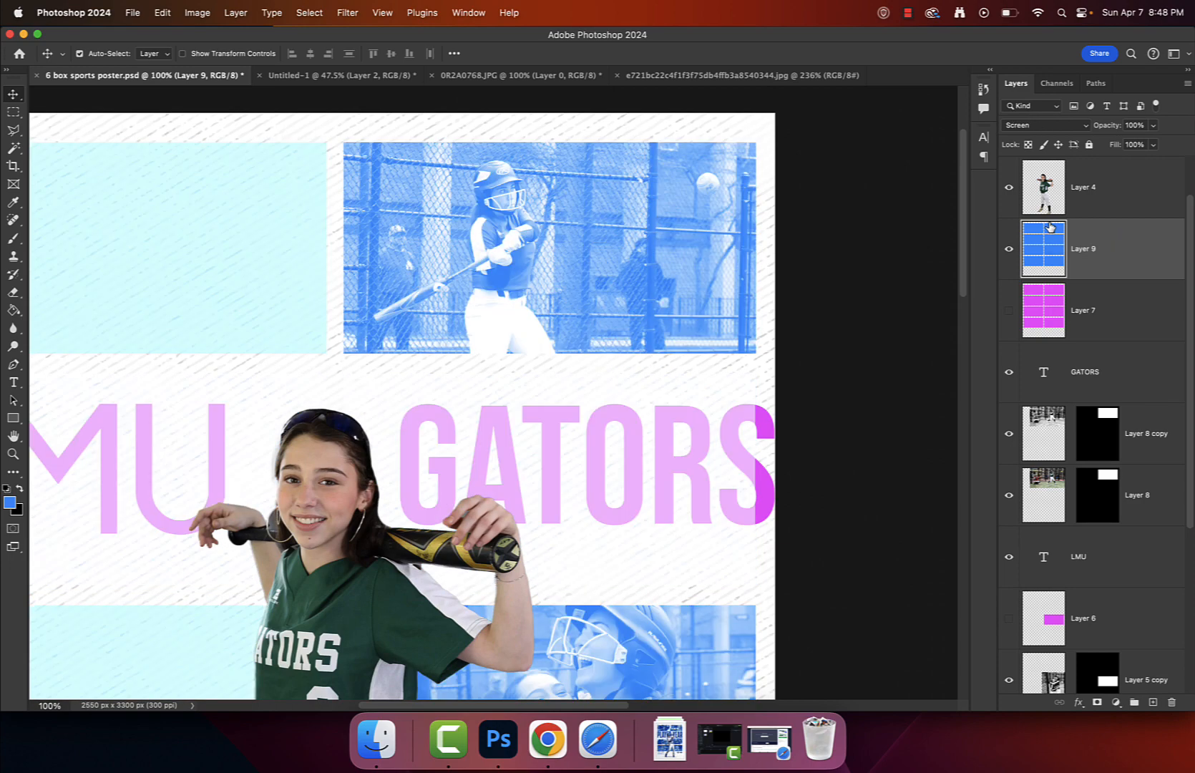
{"action": "key", "text": "shift+plus"}
{"action": "key", "text": "shift+plus"}
{"action": "key", "text": "shift+plus"}
{"action": "key", "text": "shift+plus"}
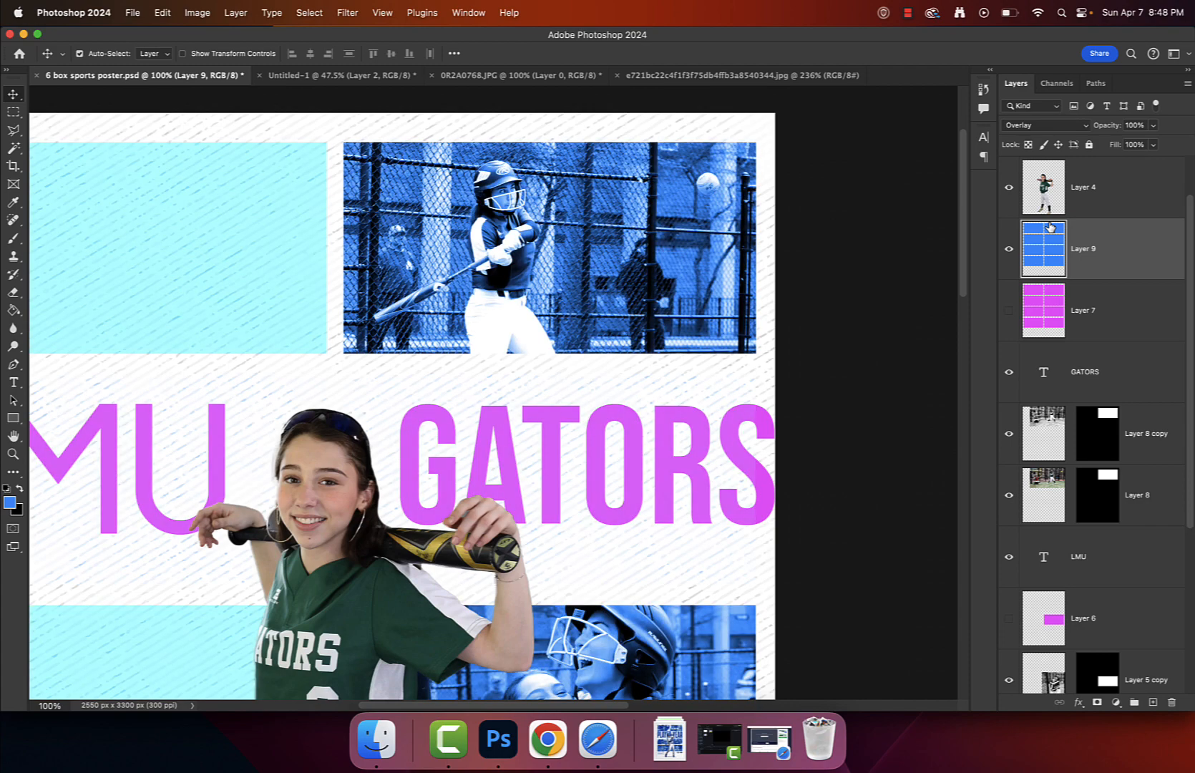
{"action": "key", "text": "shift+plus"}
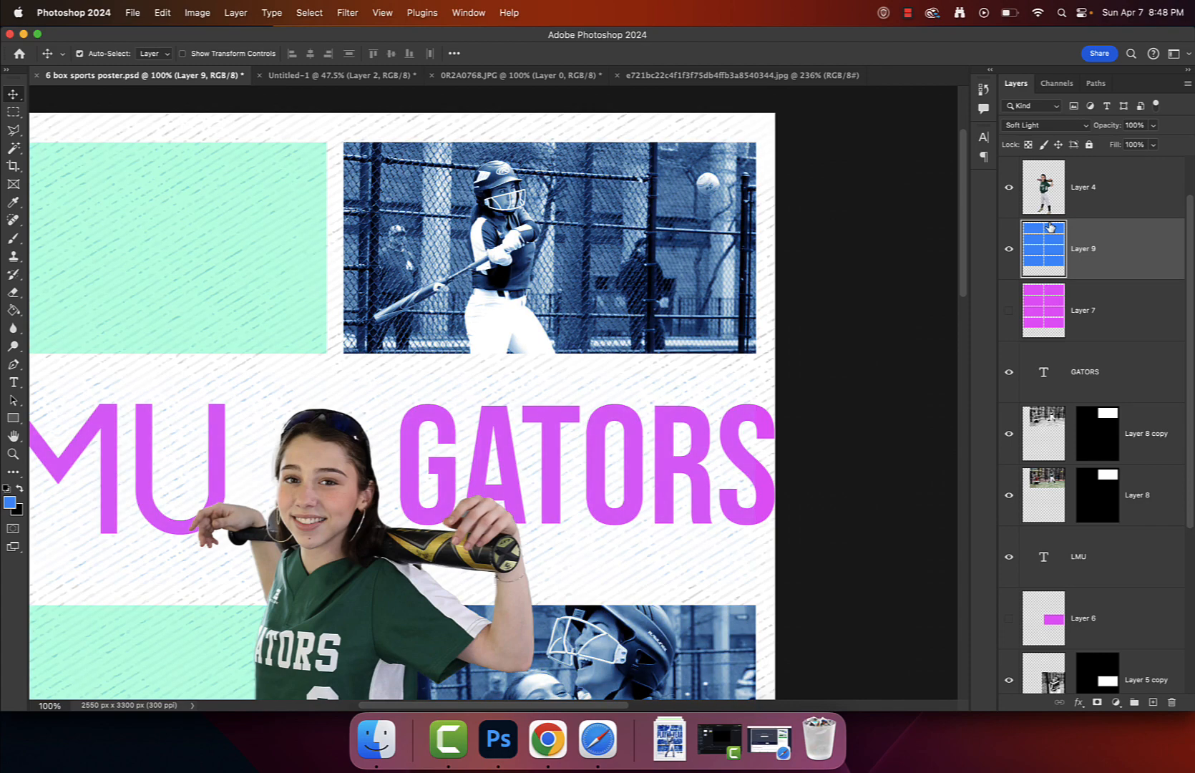
{"action": "key", "text": "super+0"}
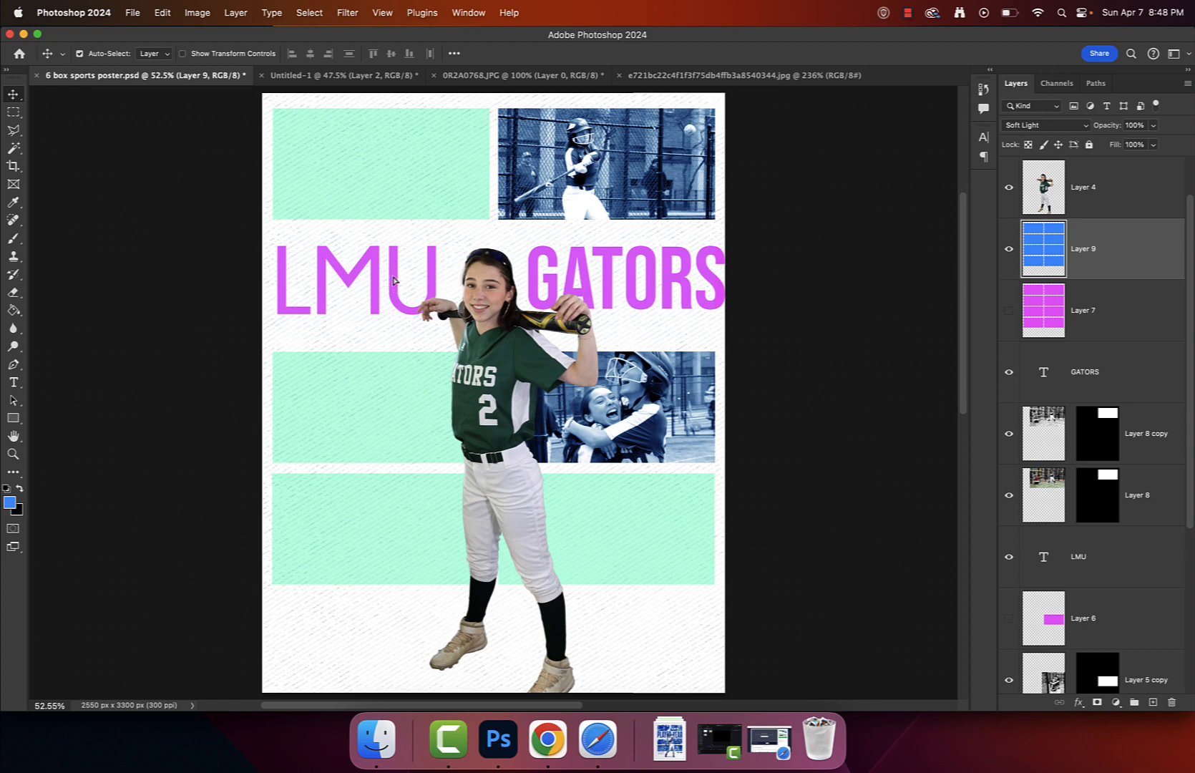
{"action": "left_click_drag", "start_coordinate": [394, 284], "coordinate": [428, 293]}
{"action": "key", "text": "super+z"}
Look through the other open documents and bring up the PLAYER of the YEAR reference poster for comparison
{"action": "left_click", "coordinate": [390, 75]}
{"action": "left_click", "coordinate": [461, 76]}
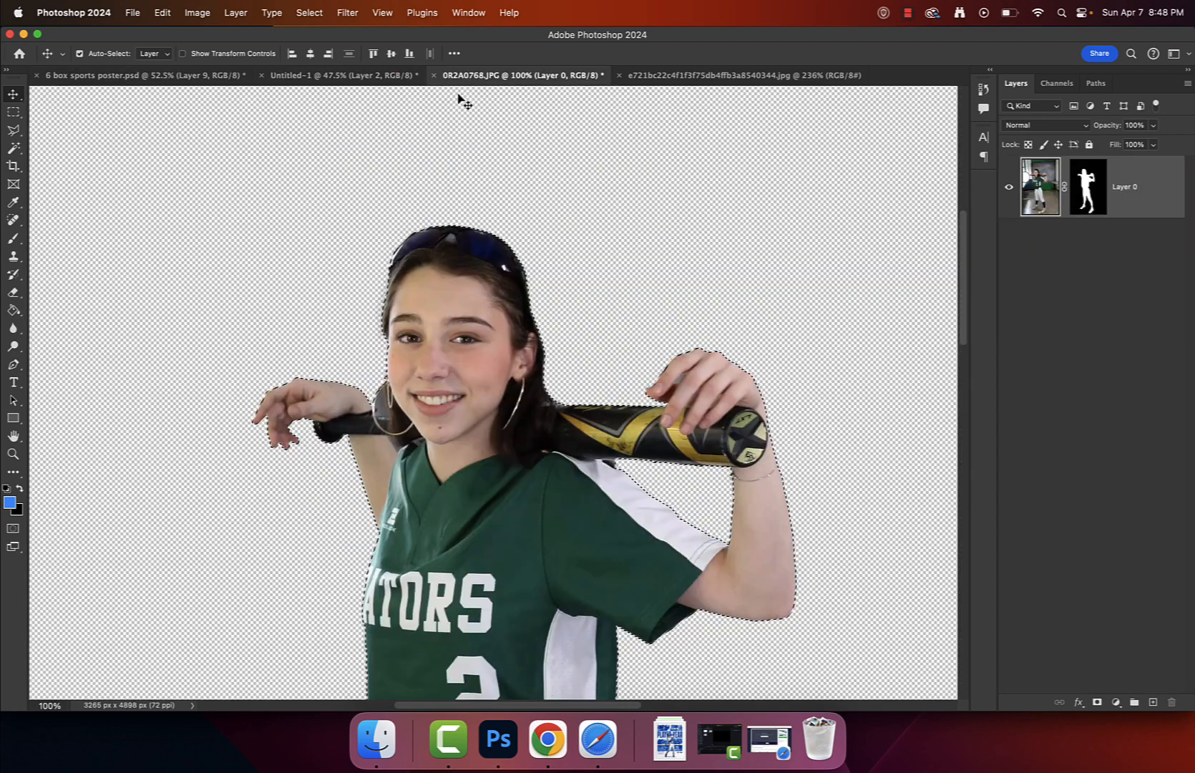
{"action": "left_click", "coordinate": [665, 76]}
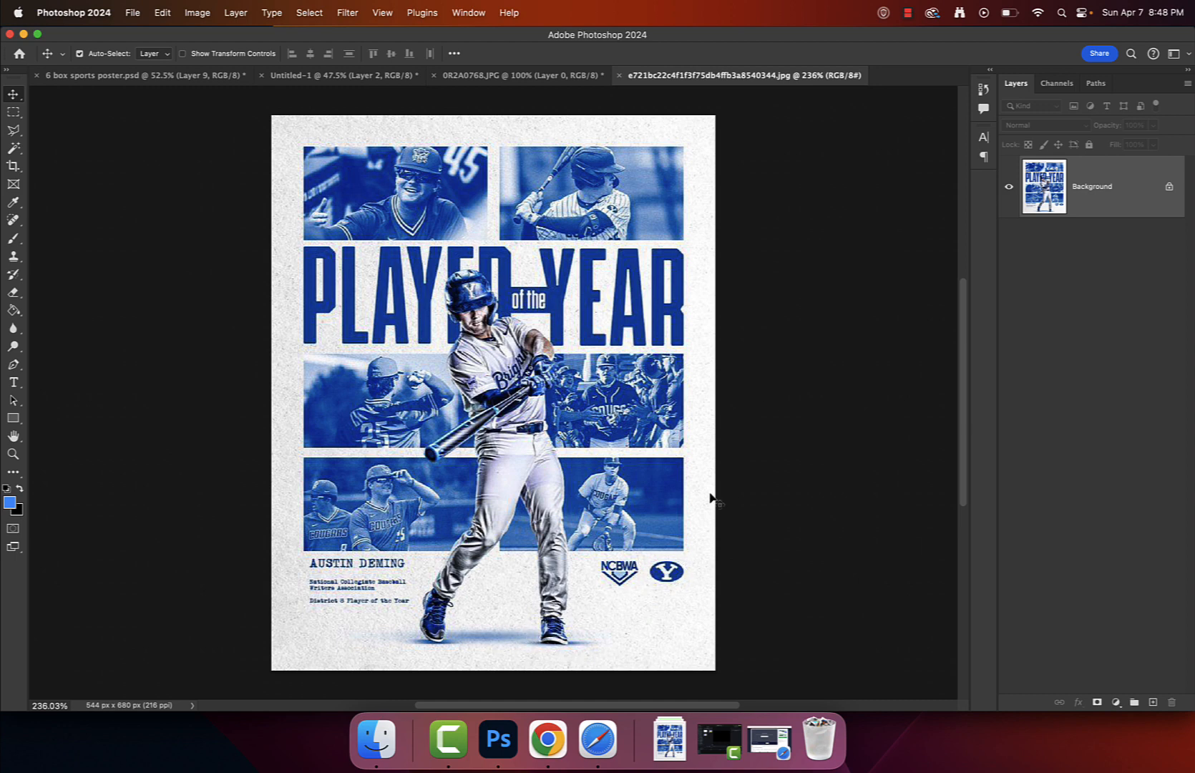
{"action": "left_click", "coordinate": [908, 13]}
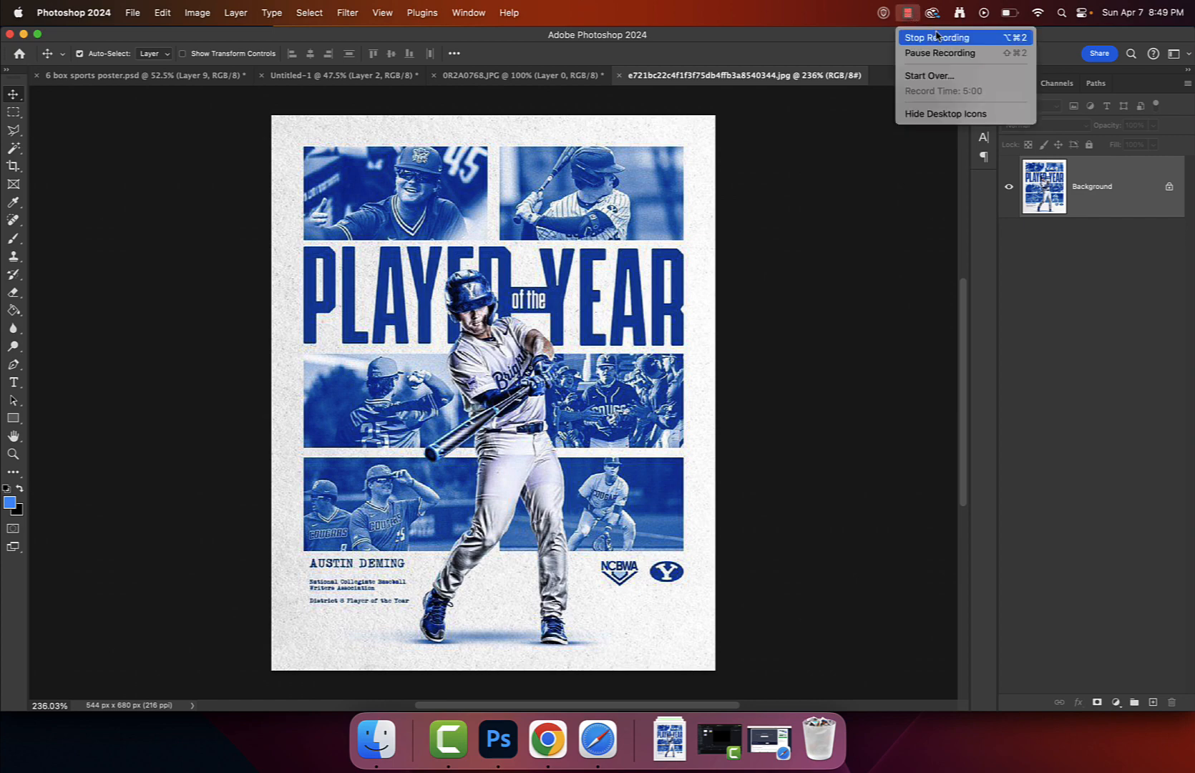